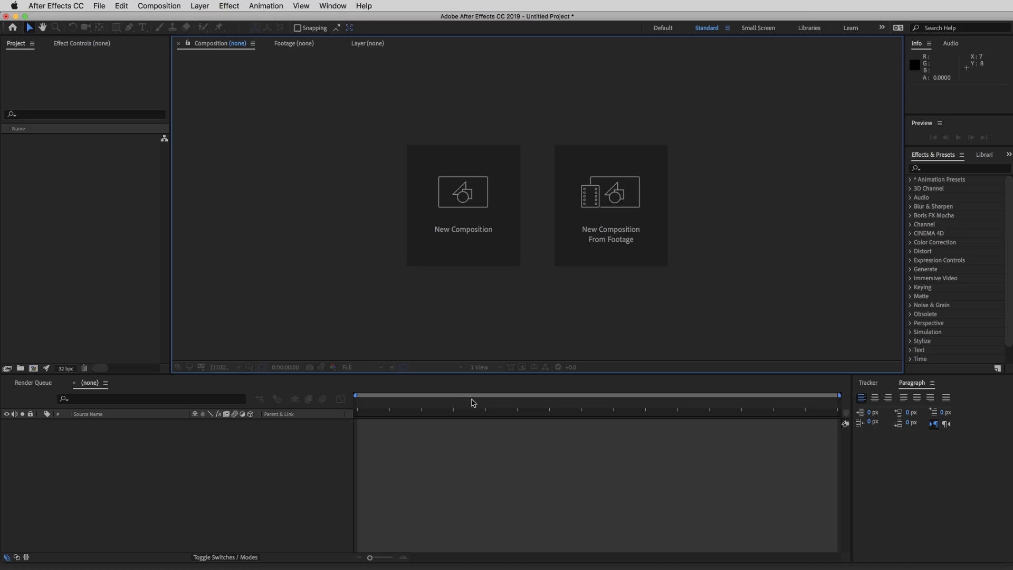
Step: Create Comp 1 at 1920×1080, 23.976 fps, 10 s, and add a full-frame Black Solid 1
{"action": "left_click", "coordinate": [455, 252]}
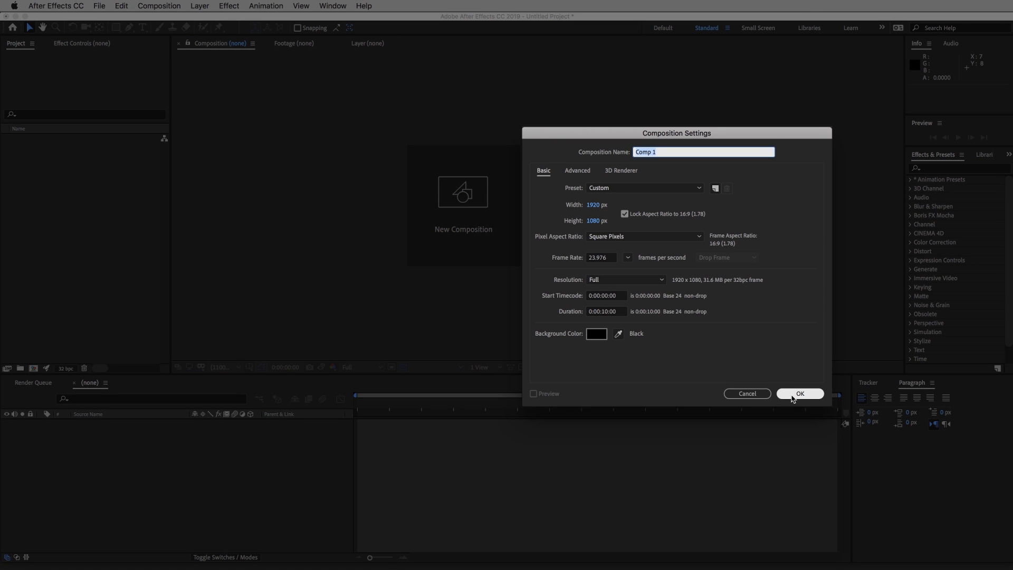
{"action": "left_click", "coordinate": [794, 395]}
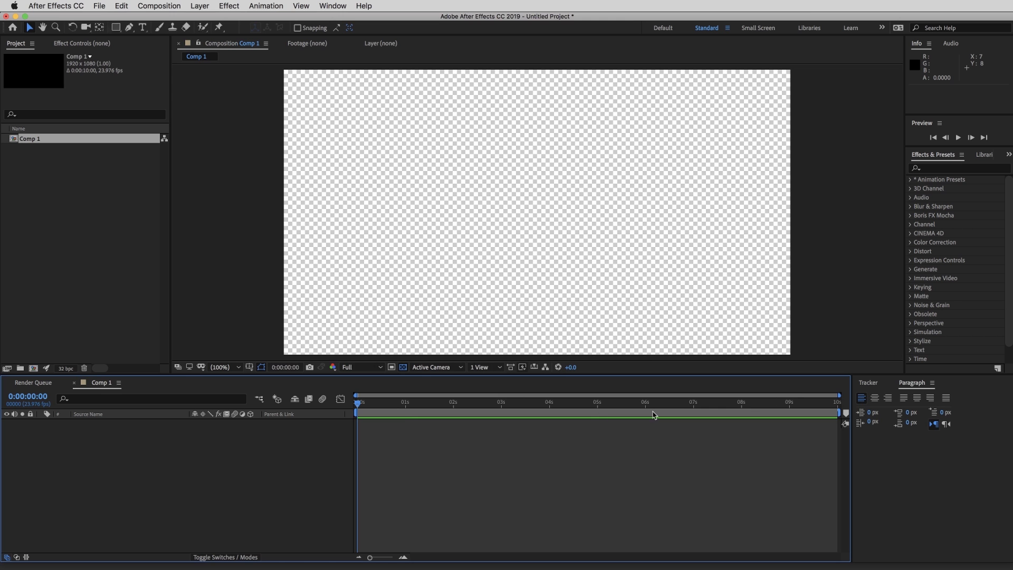
{"action": "right_click", "coordinate": [193, 451]}
{"action": "mouse_move", "coordinate": [217, 458]}
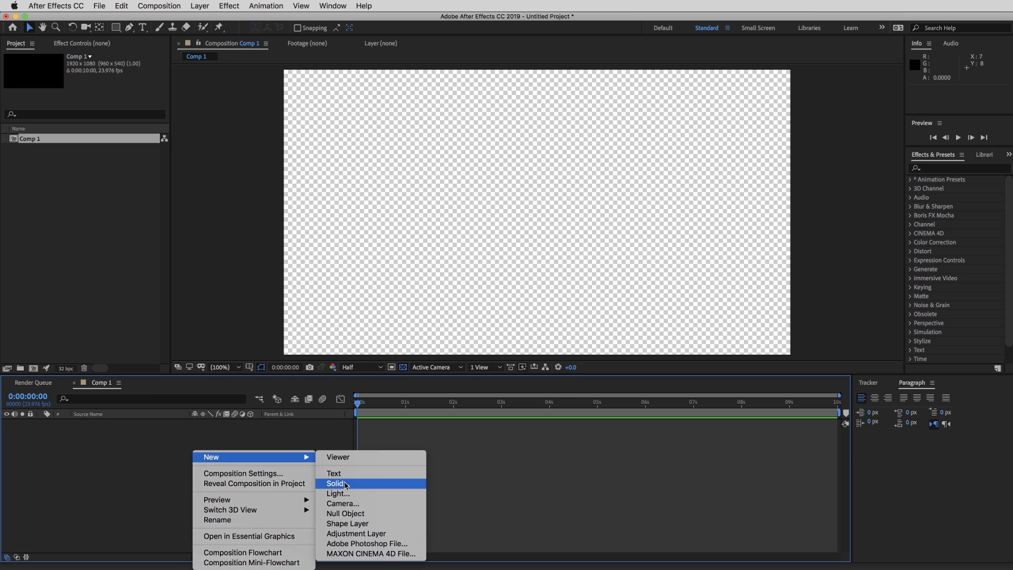
{"action": "left_click", "coordinate": [345, 483]}
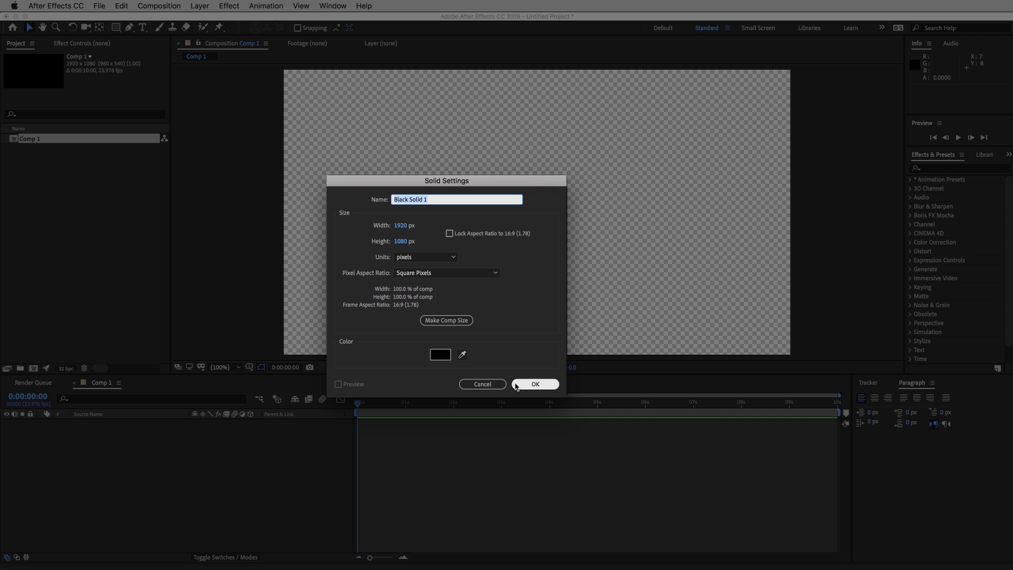
{"action": "left_click", "coordinate": [536, 384]}
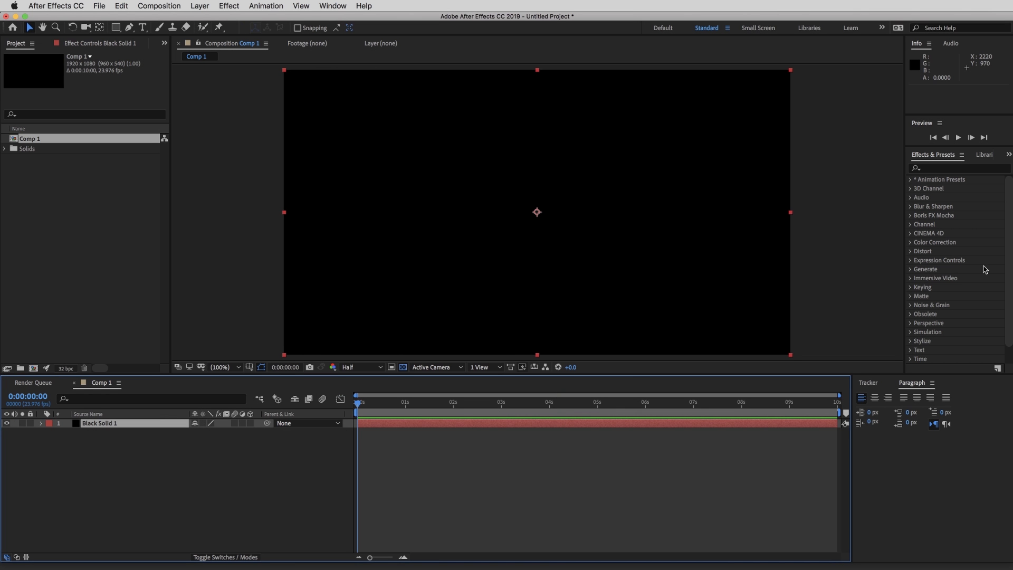
Step: Apply CC Mr. Mercury to Black Solid 1 and preview the black blobs spraying upward
{"action": "left_click", "coordinate": [959, 169]}
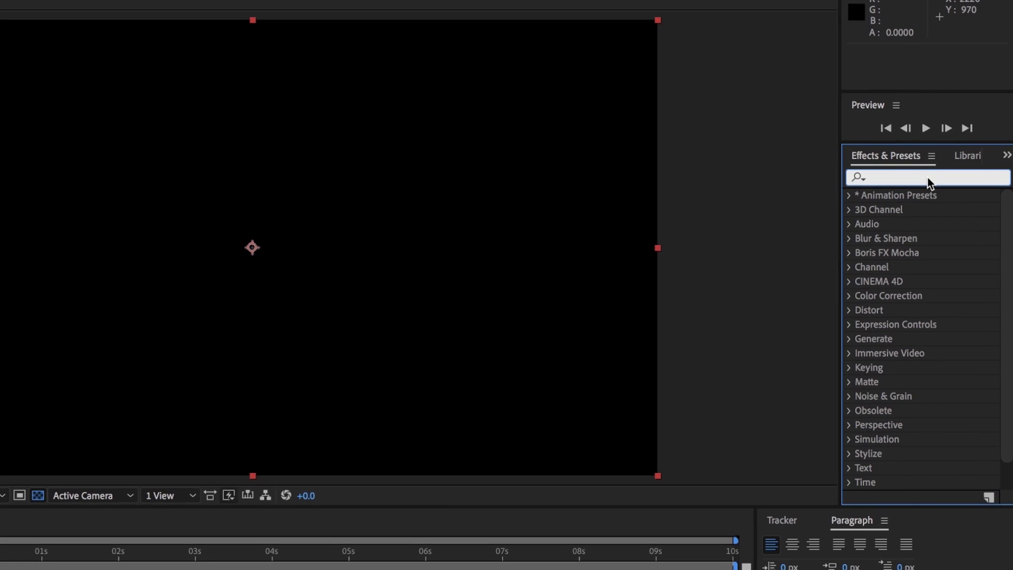
{"action": "type", "text": "cc mr"}
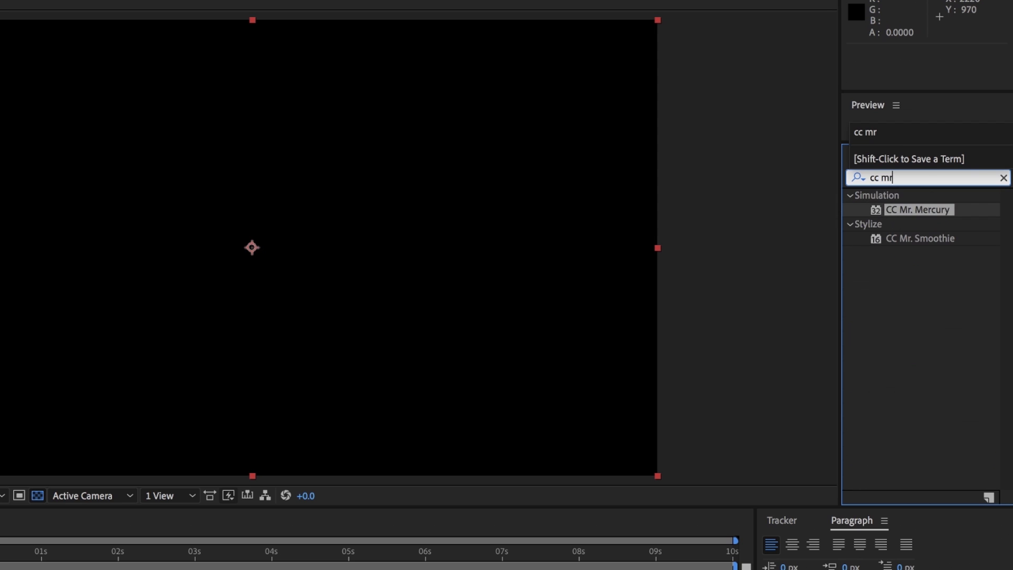
{"action": "left_click_drag", "start_coordinate": [936, 213], "coordinate": [315, 270]}
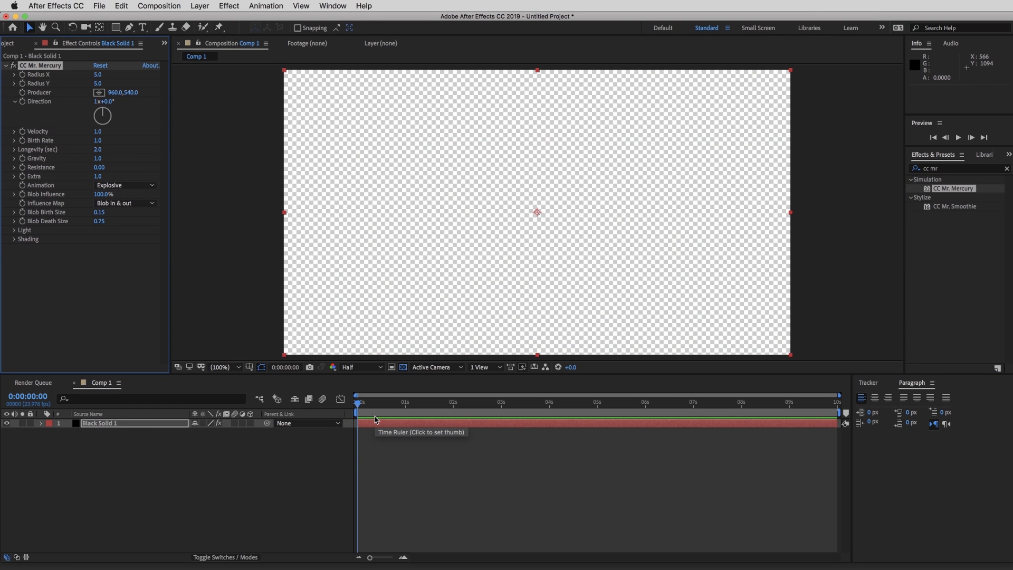
{"action": "key", "text": "space"}
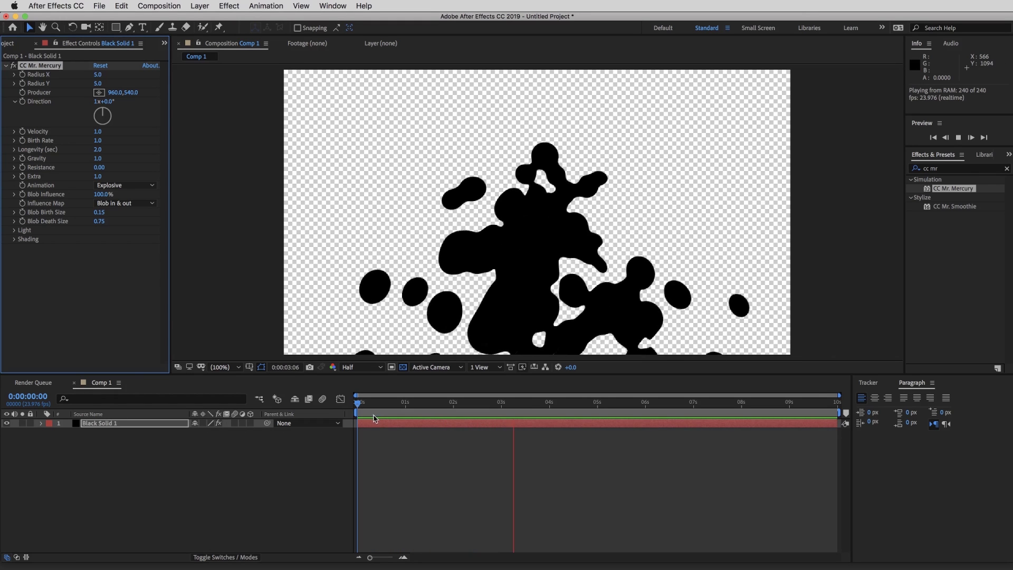
{"action": "key", "text": "space"}
{"action": "left_click", "coordinate": [325, 444]}
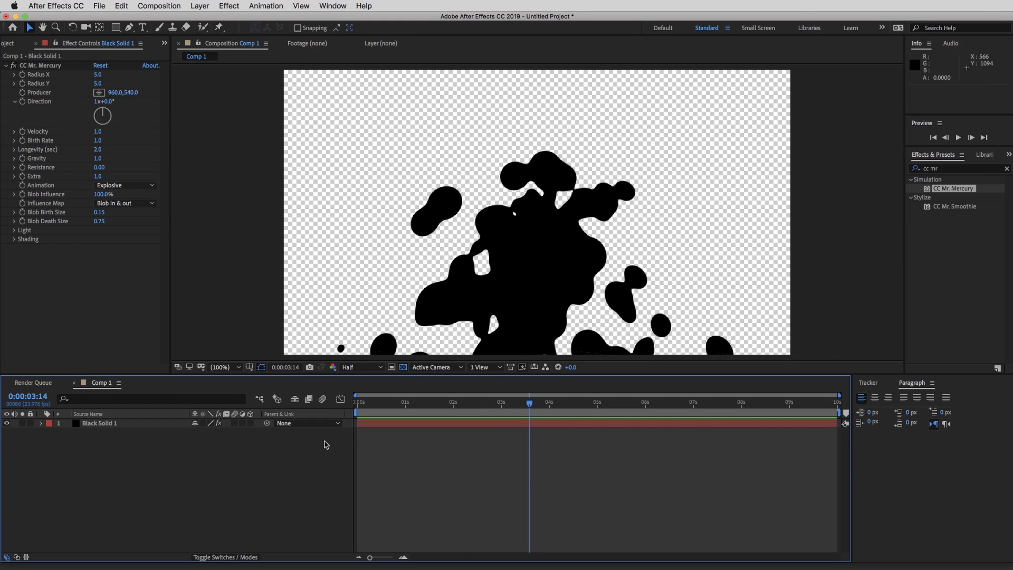
Step: Draw a three-point Bezier curve with the Pen tool, from left, dipping low, rising off the right
{"action": "left_click", "coordinate": [129, 28]}
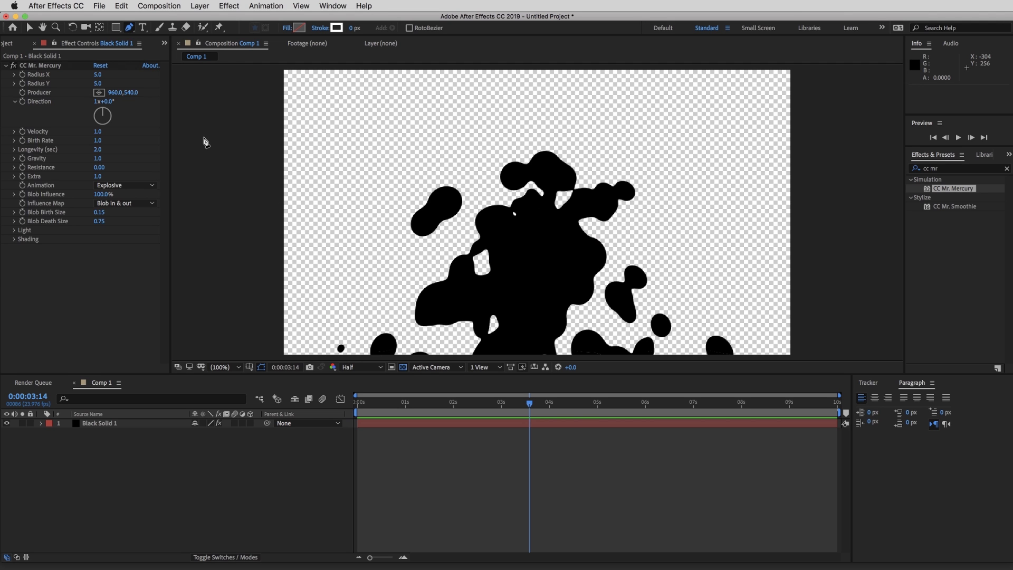
{"action": "left_click_drag", "start_coordinate": [204, 137], "coordinate": [258, 137]}
{"action": "left_click_drag", "start_coordinate": [527, 283], "coordinate": [657, 282]}
{"action": "left_click_drag", "start_coordinate": [823, 146], "coordinate": [906, 145]}
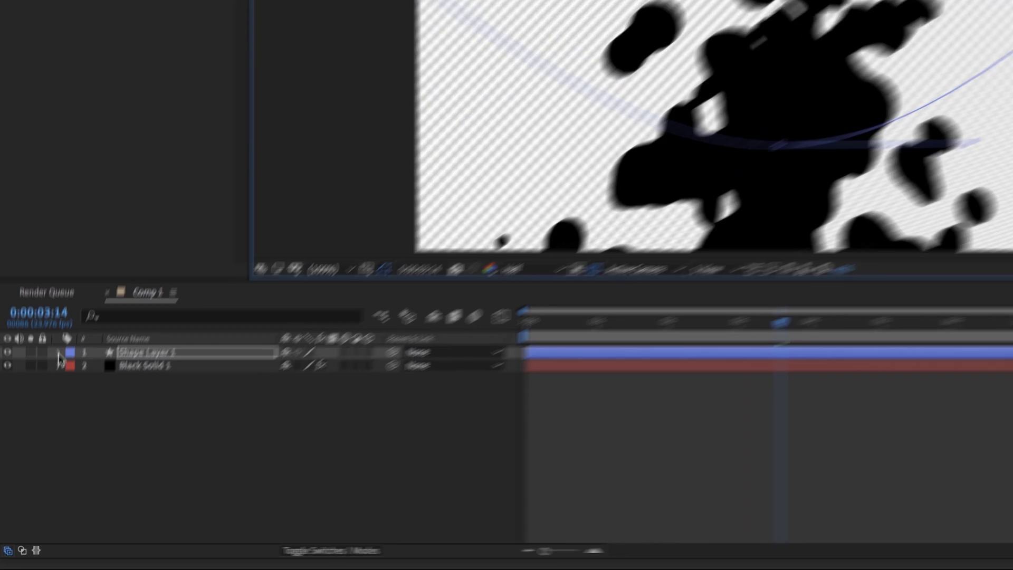
Step: Reveal the Path property under Shape Layer 1 > Contents > Shape 1 > Path 1
{"action": "left_click", "coordinate": [41, 424]}
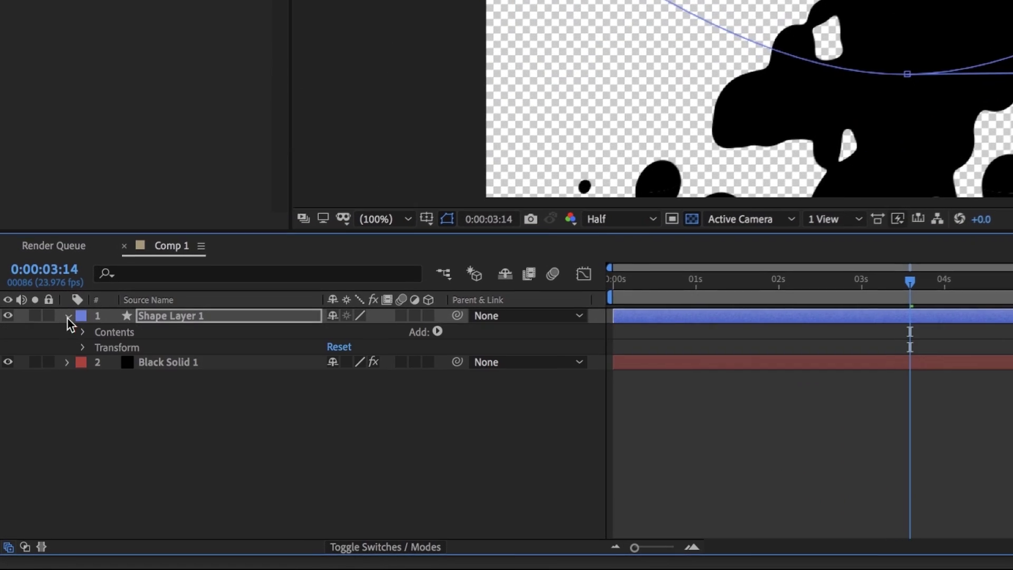
{"action": "left_click", "coordinate": [83, 331]}
{"action": "left_click", "coordinate": [99, 346]}
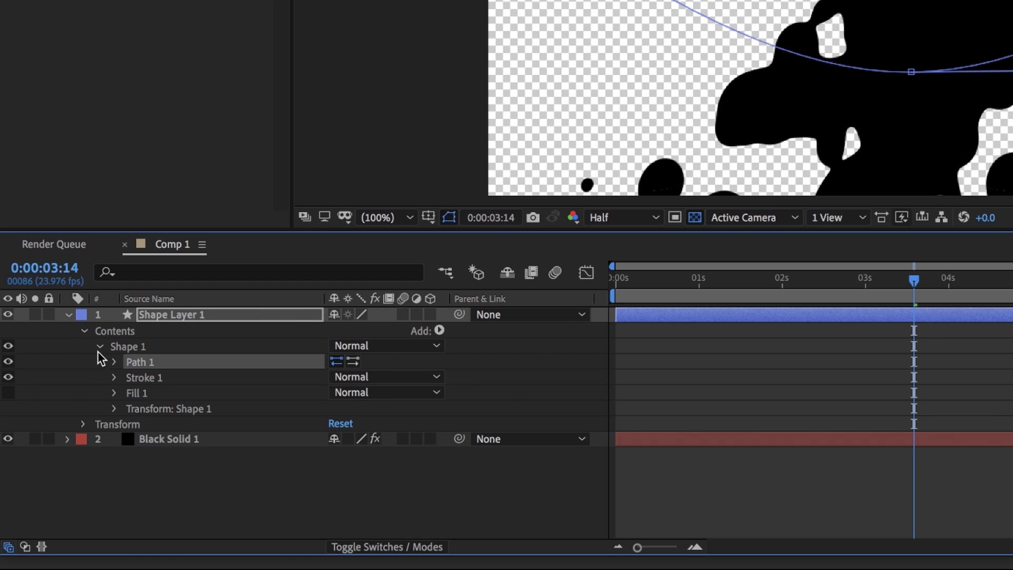
{"action": "left_click", "coordinate": [114, 362]}
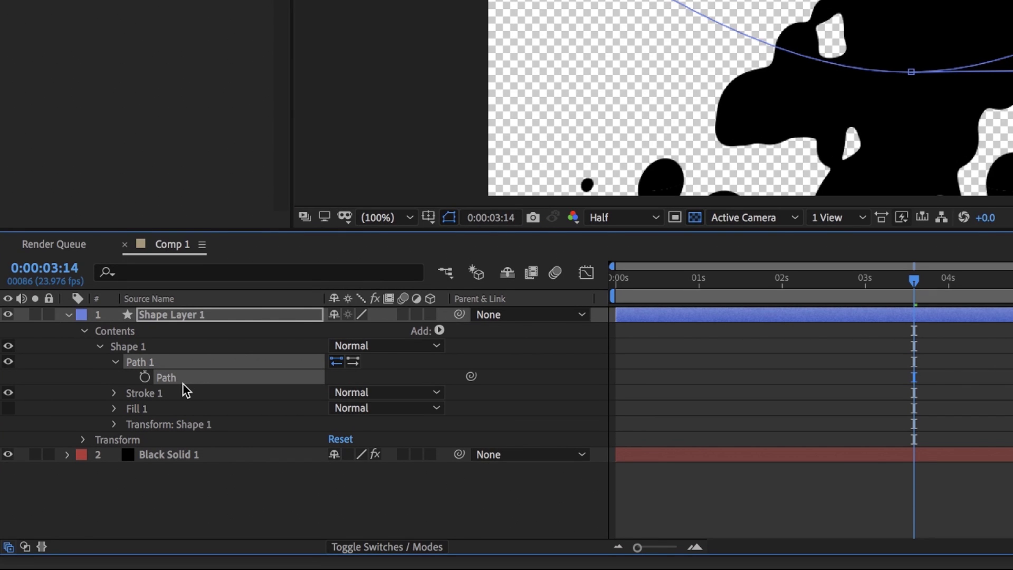
{"action": "left_click", "coordinate": [68, 316]}
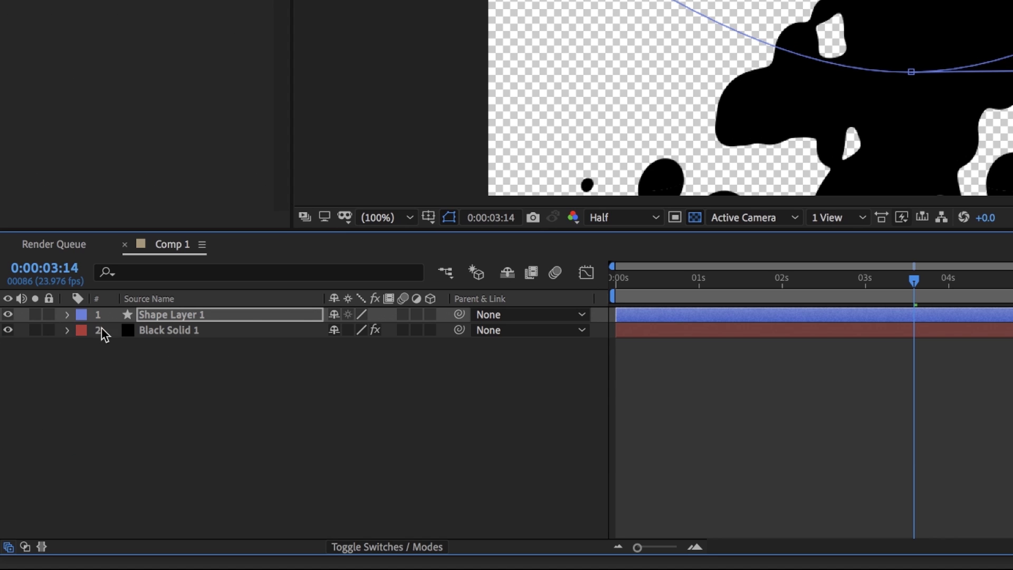
Step: Reveal the CC Mr. Mercury parameters under Black Solid 1's effects
{"action": "left_click", "coordinate": [66, 330]}
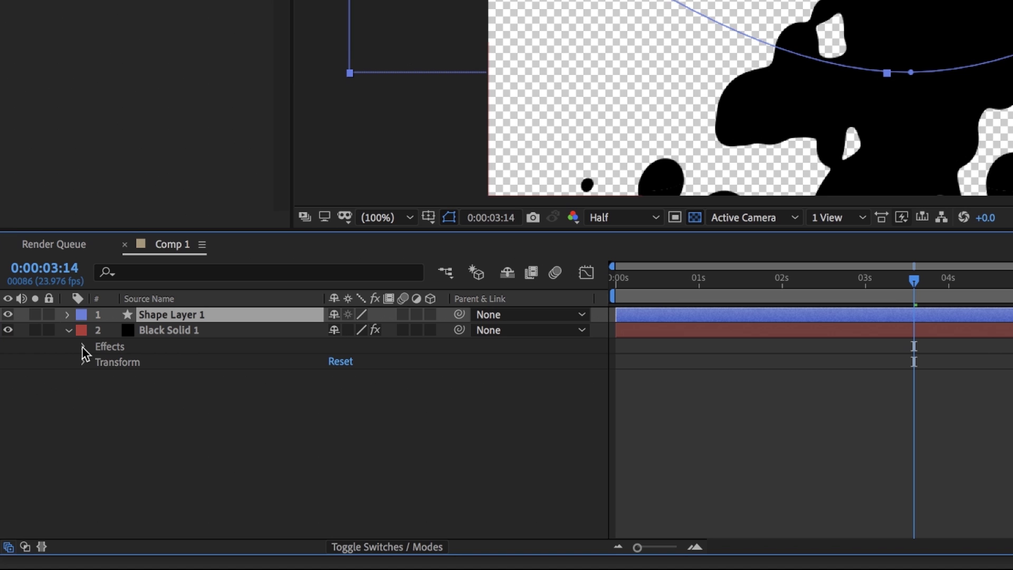
{"action": "left_click", "coordinate": [83, 348]}
{"action": "left_click", "coordinate": [98, 362]}
{"action": "scroll", "coordinate": [100, 365], "scroll_direction": "down", "scroll_amount": 1}
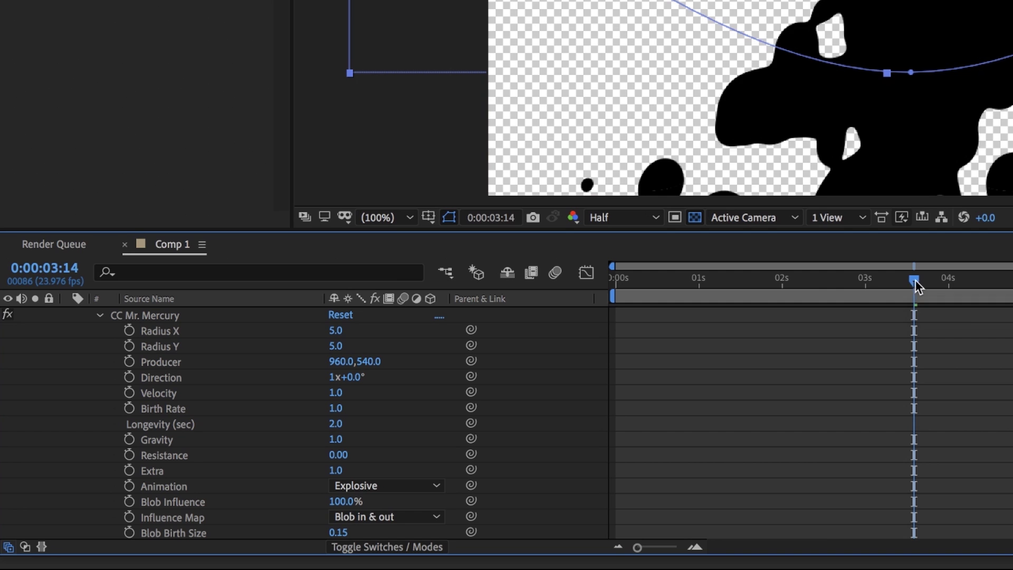
Step: At 0 s, paste the curve into Producer as keyframes running to 2 s, ending at 2046,290
{"action": "left_click_drag", "start_coordinate": [915, 285], "coordinate": [560, 299]}
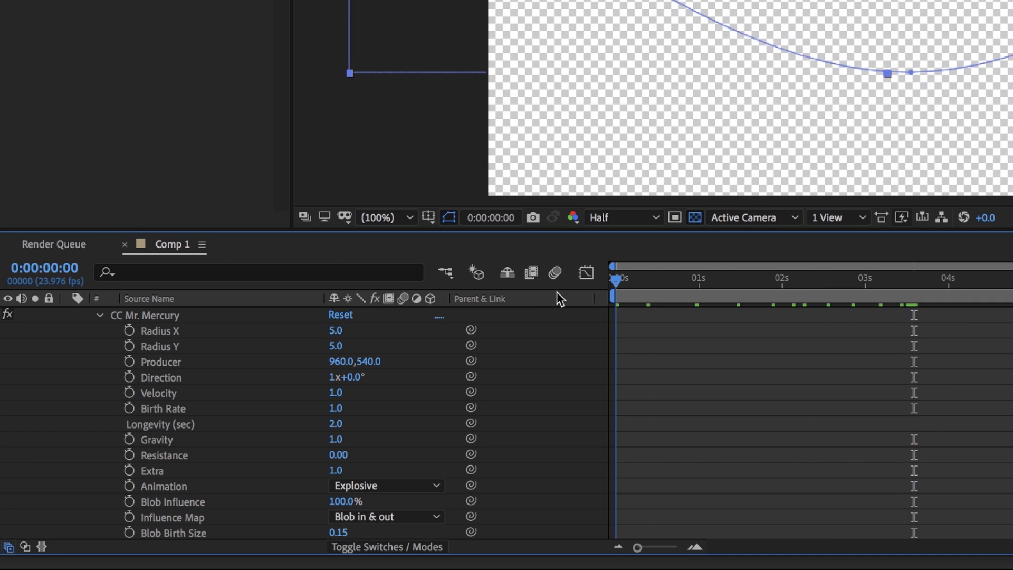
{"action": "left_click", "coordinate": [196, 362]}
{"action": "key", "text": "ctrl+v"}
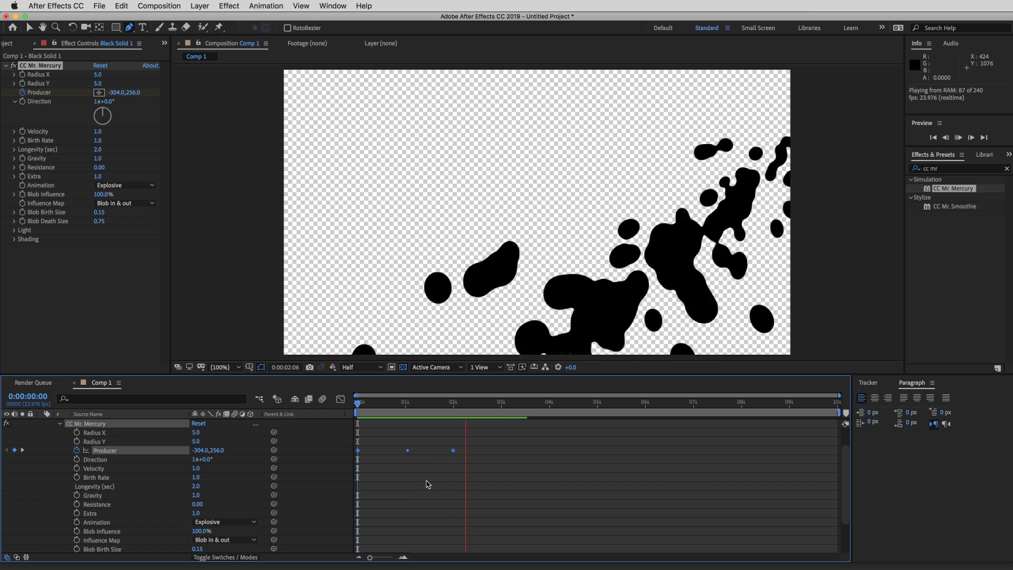
{"action": "key", "text": "space"}
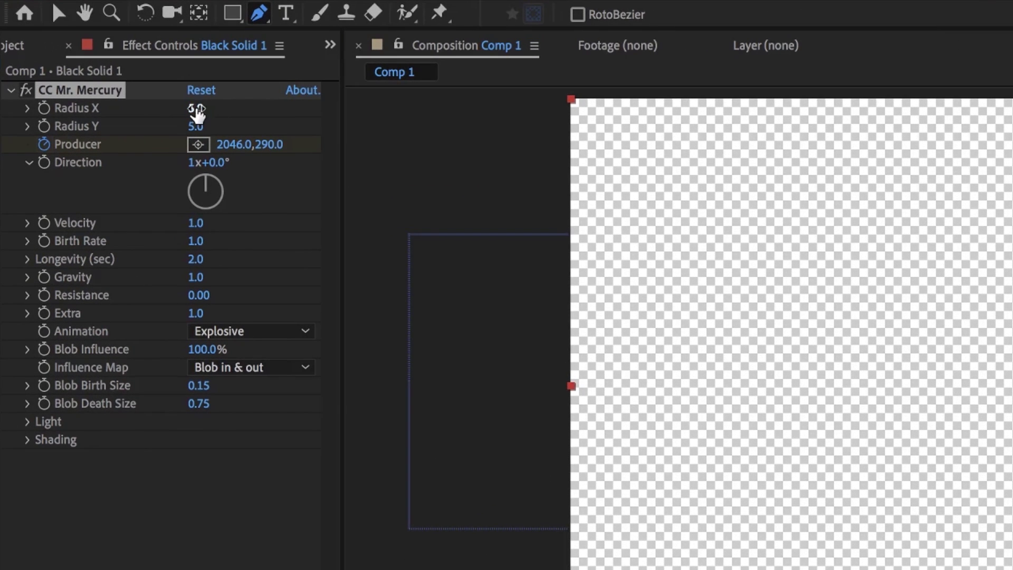
Step: Set Mercury Radius X and Y to 0, Birth Rate 4, Longevity 1 and Gravity 0
{"action": "left_click", "coordinate": [196, 110]}
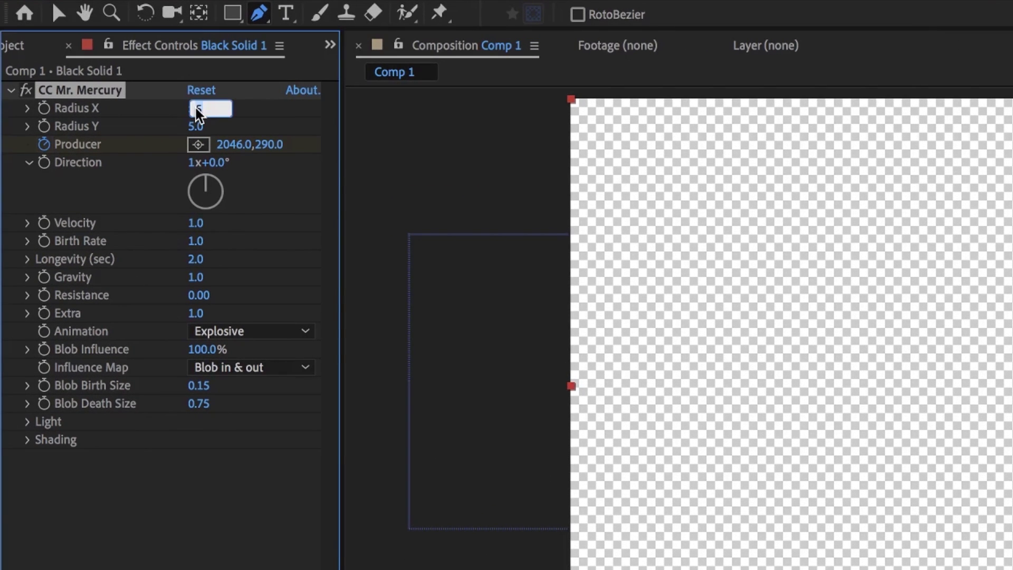
{"action": "type", "text": "0"}
{"action": "left_click", "coordinate": [196, 127]}
{"action": "type", "text": "0"}
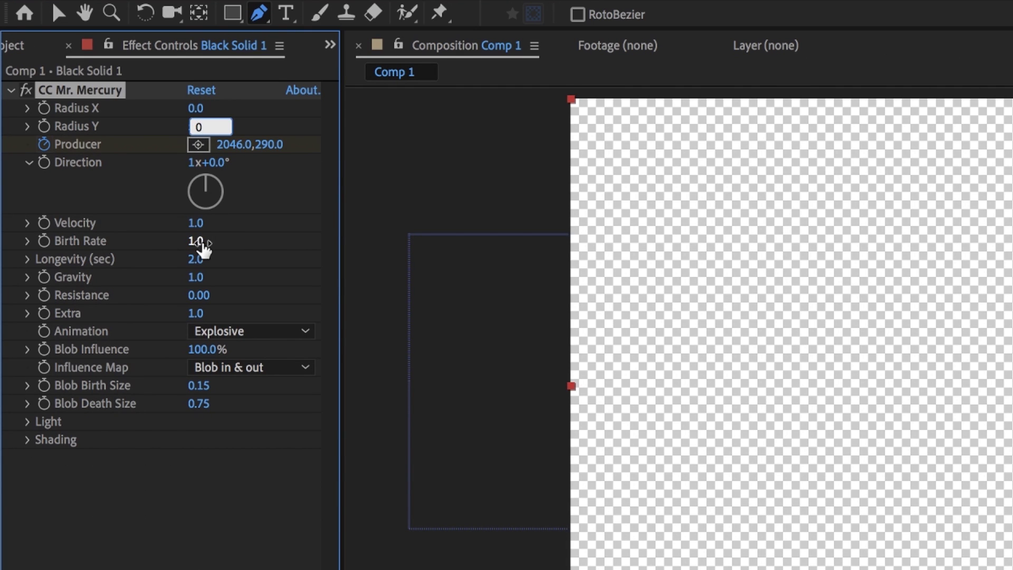
{"action": "left_click", "coordinate": [200, 241]}
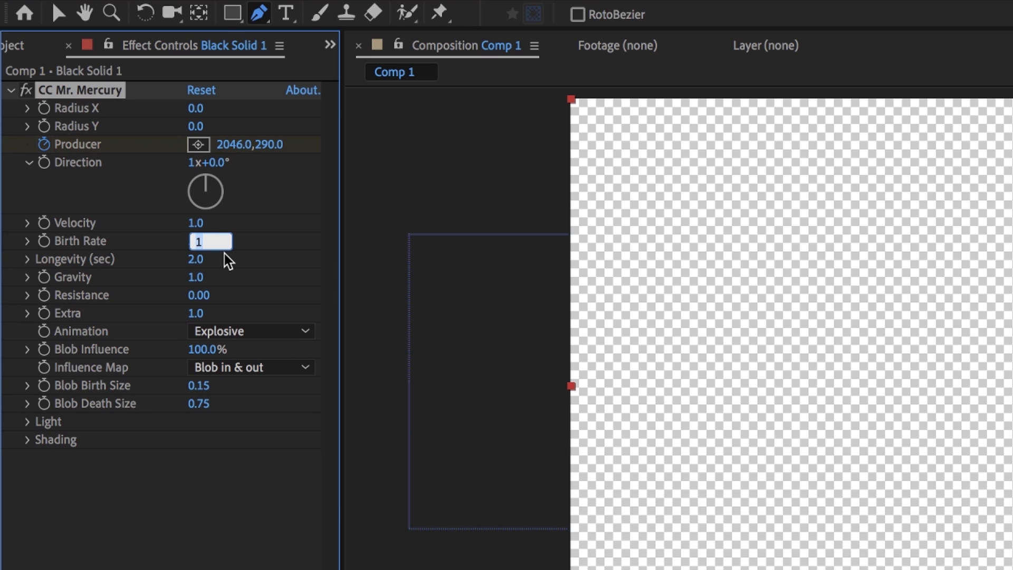
{"action": "type", "text": "4"}
{"action": "left_click", "coordinate": [196, 259]}
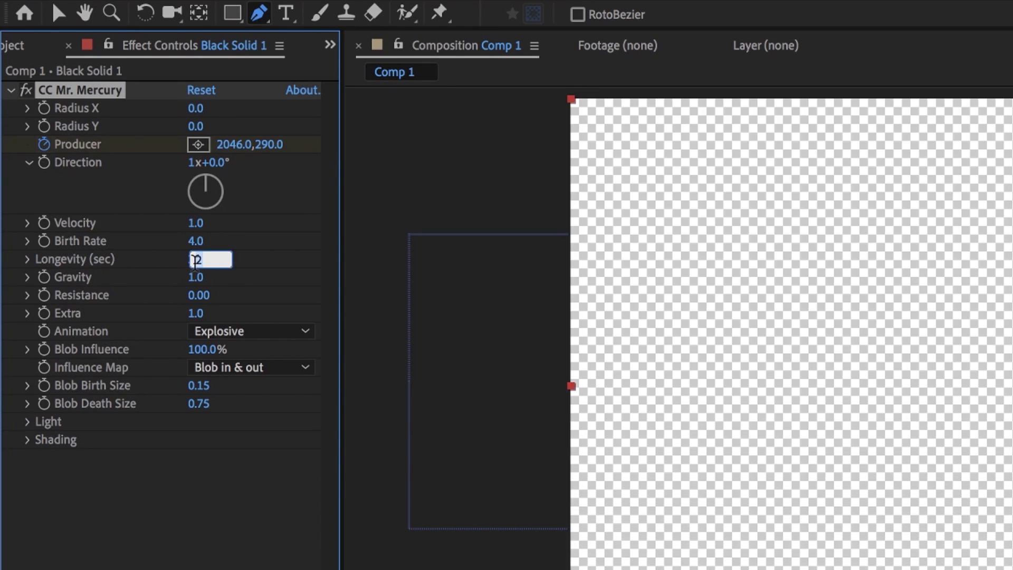
{"action": "type", "text": "1"}
{"action": "left_click", "coordinate": [196, 277]}
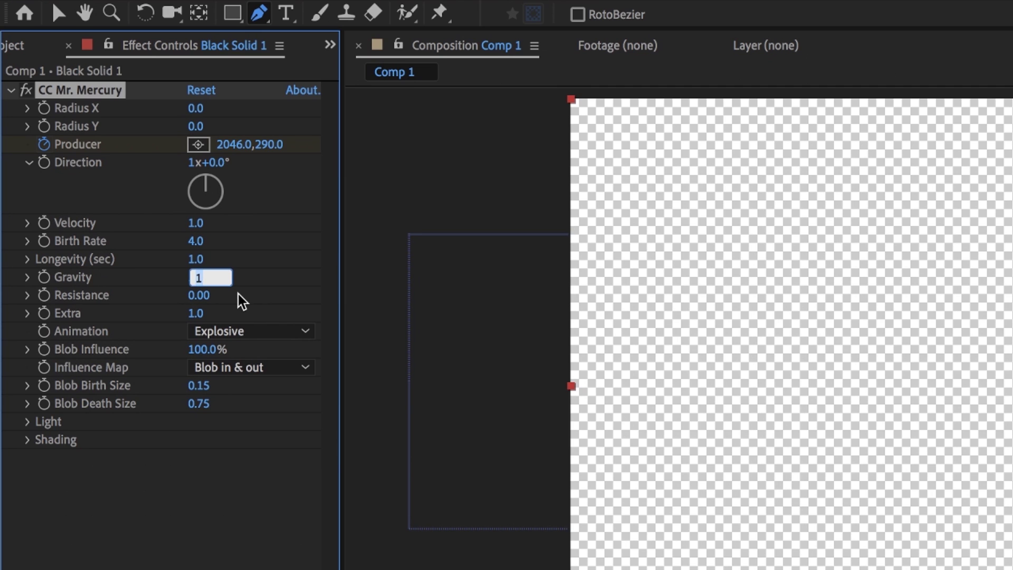
{"action": "type", "text": "0"}
{"action": "key", "text": "Return"}
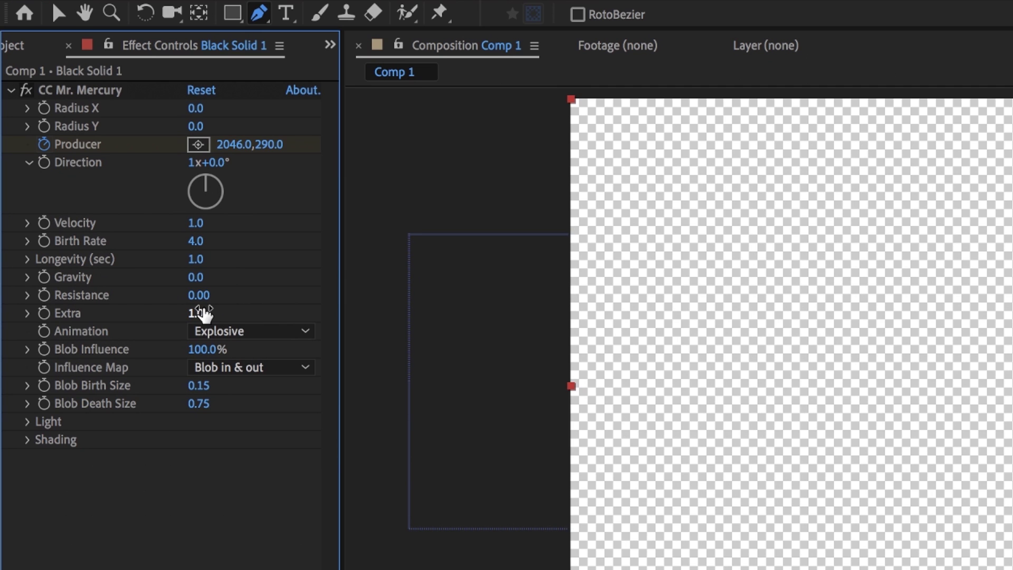
Step: Set Animation to Fire, Blob Influence to 5% and Influence Map to Blob out
{"action": "left_click", "coordinate": [237, 330]}
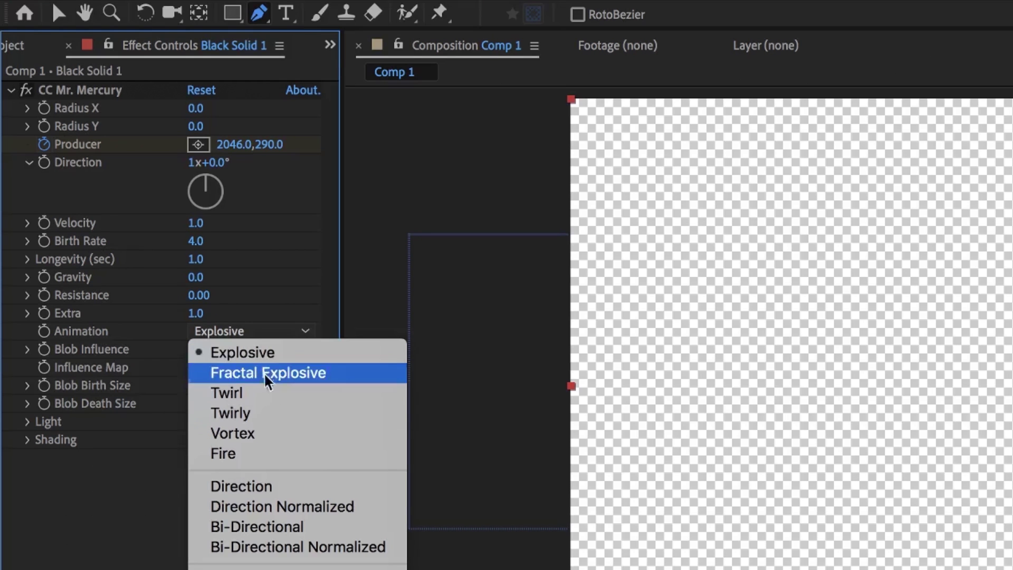
{"action": "left_click", "coordinate": [239, 454]}
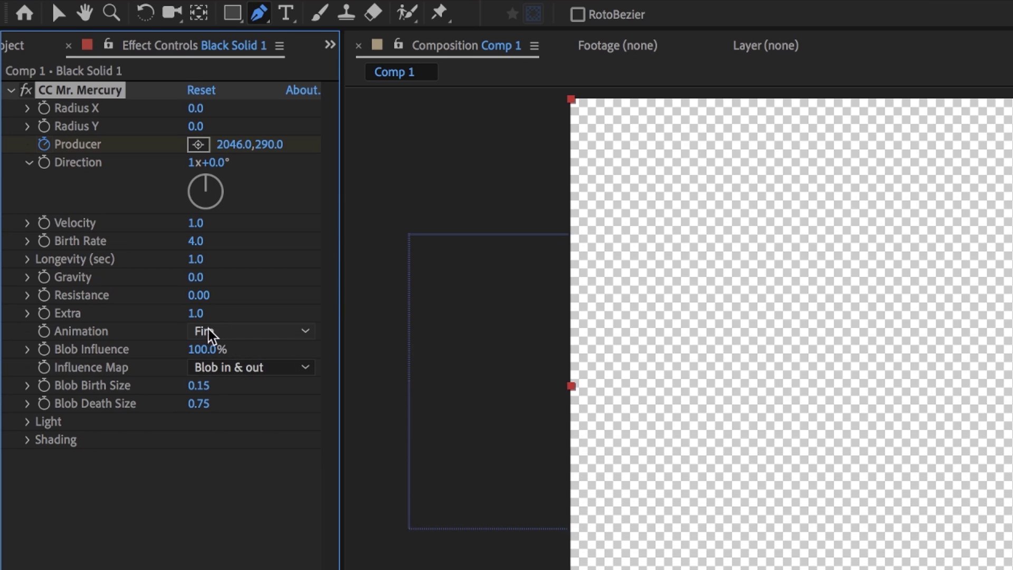
{"action": "left_click", "coordinate": [206, 350]}
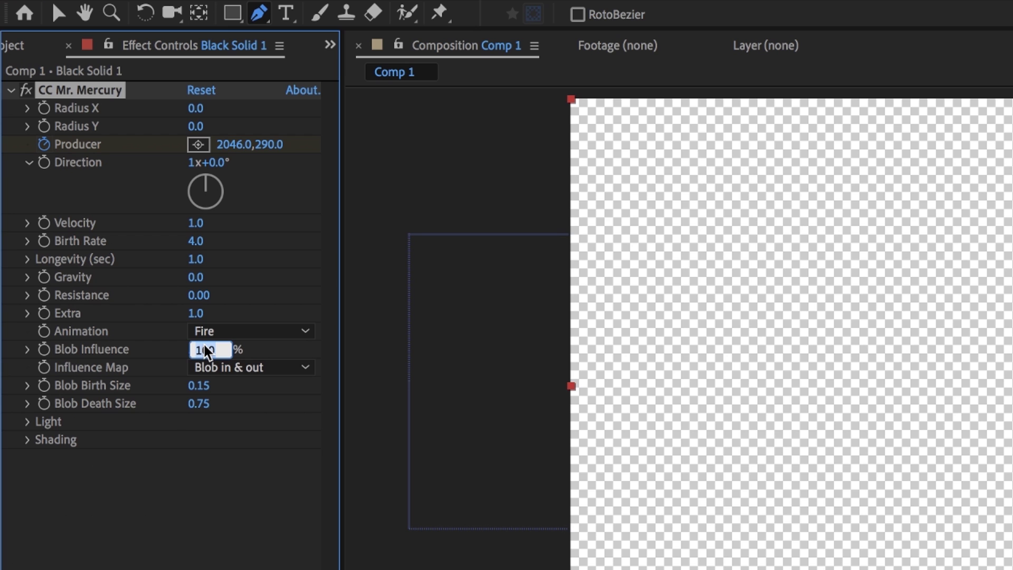
{"action": "type", "text": "5"}
{"action": "left_click", "coordinate": [233, 477]}
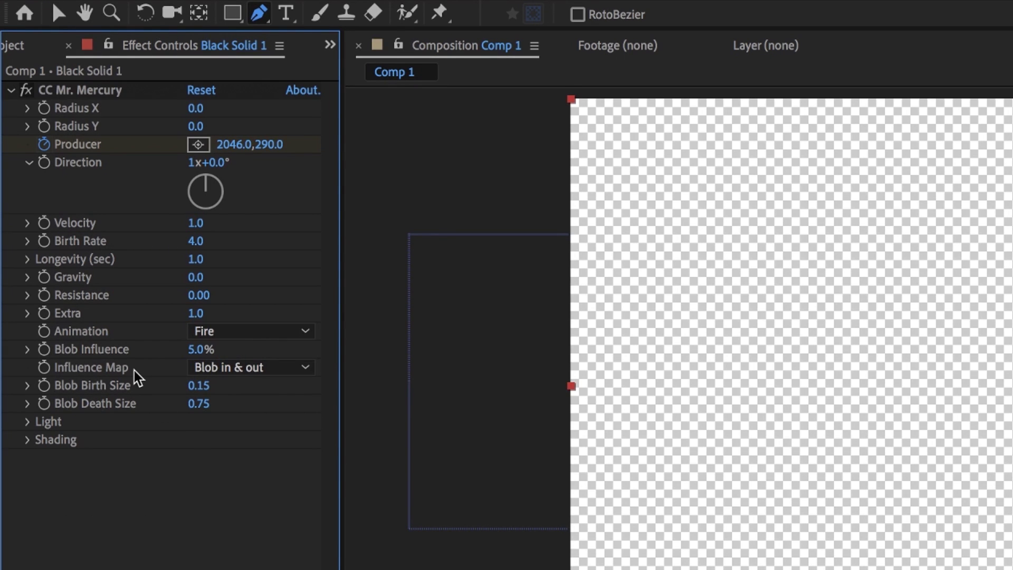
{"action": "left_click", "coordinate": [282, 370]}
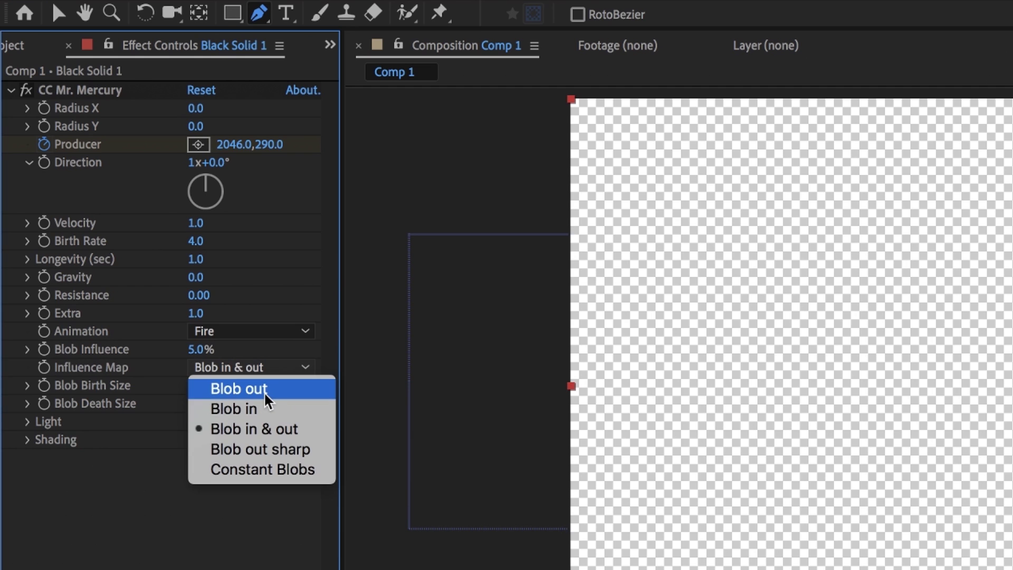
{"action": "left_click", "coordinate": [266, 401]}
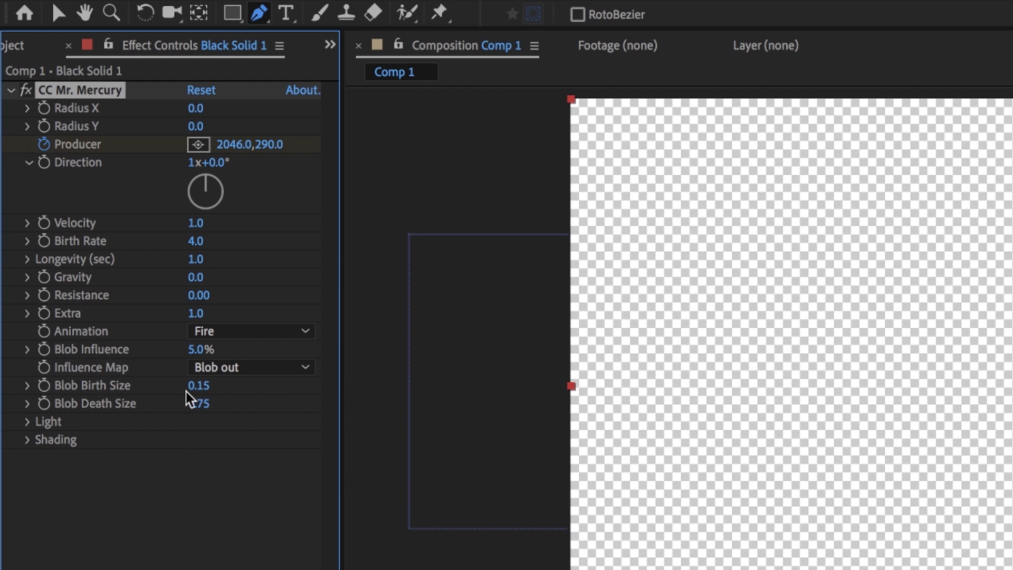
Step: Set Blob Death Size to 0 and Blob Birth Size to 0.30, then preview the animation
{"action": "left_click", "coordinate": [202, 390]}
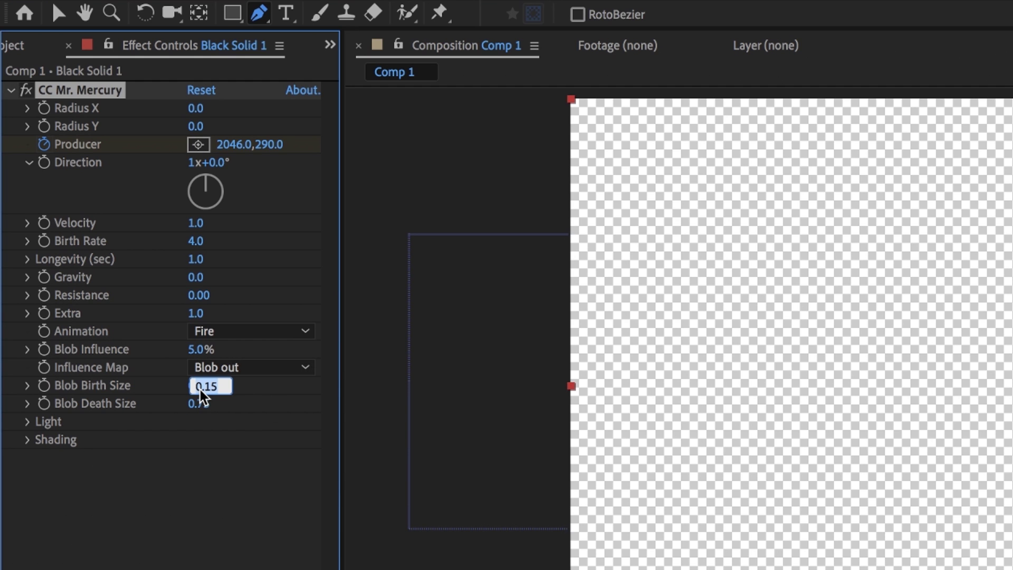
{"action": "left_click", "coordinate": [199, 404]}
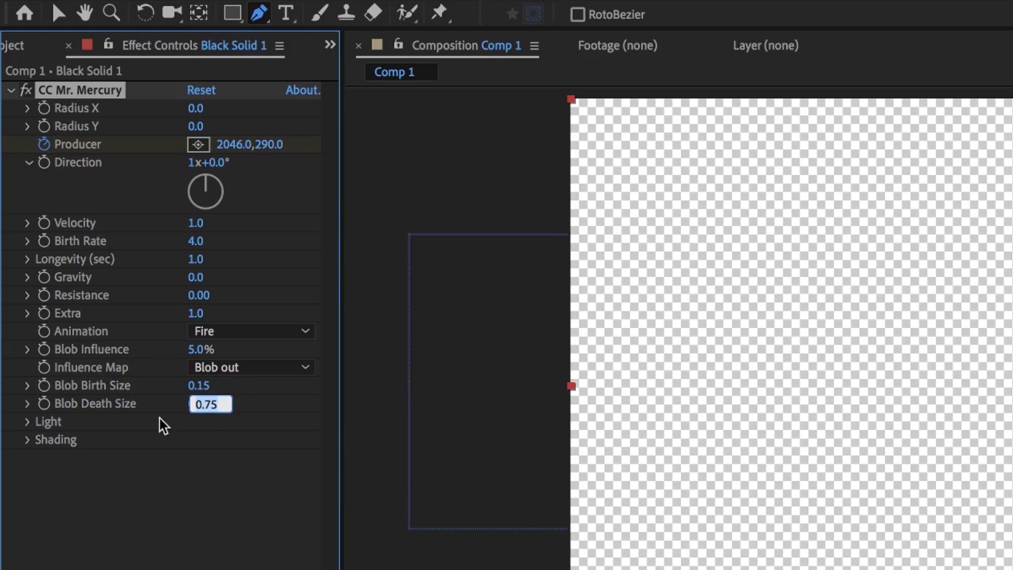
{"action": "type", "text": "0"}
{"action": "key", "text": "Return"}
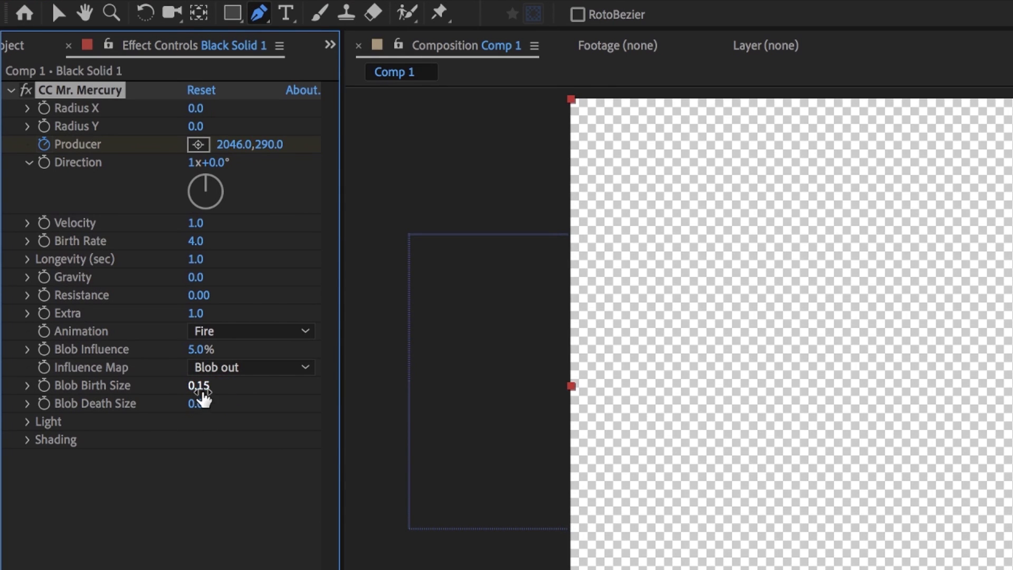
{"action": "left_click", "coordinate": [201, 389]}
{"action": "key", "text": "BackSpace"}
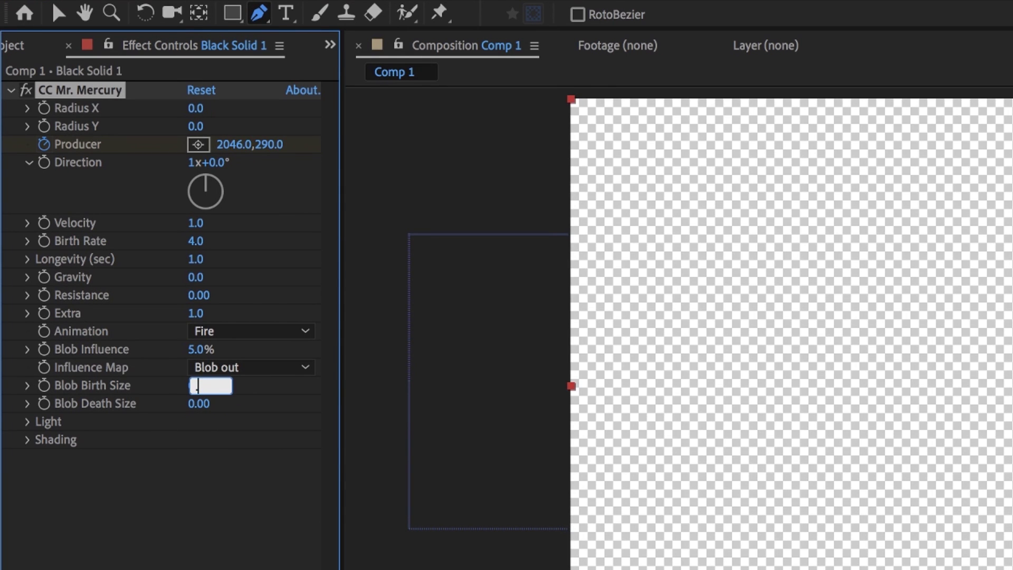
{"action": "type", "text": "0.3"}
{"action": "key", "text": "Return"}
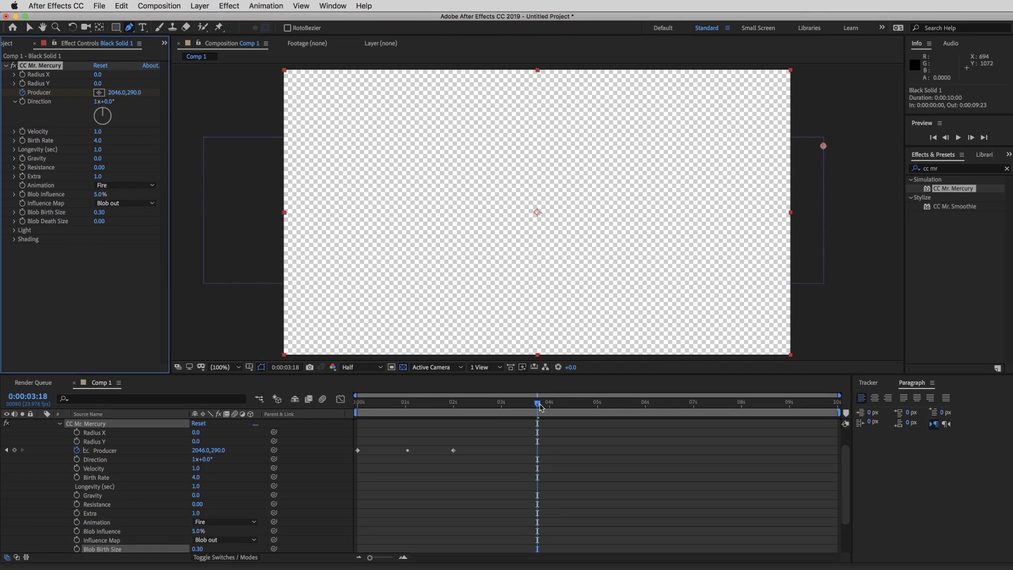
{"action": "left_click", "coordinate": [545, 450]}
{"action": "key", "text": "space"}
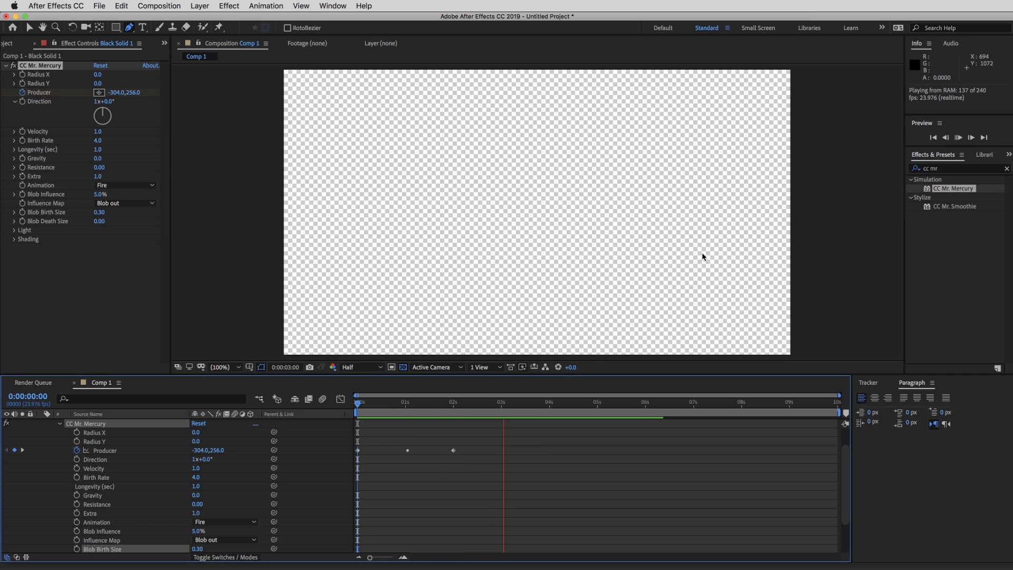
Step: Stop the preview and apply the Fill effect to Black Solid 1
{"action": "key", "text": "space"}
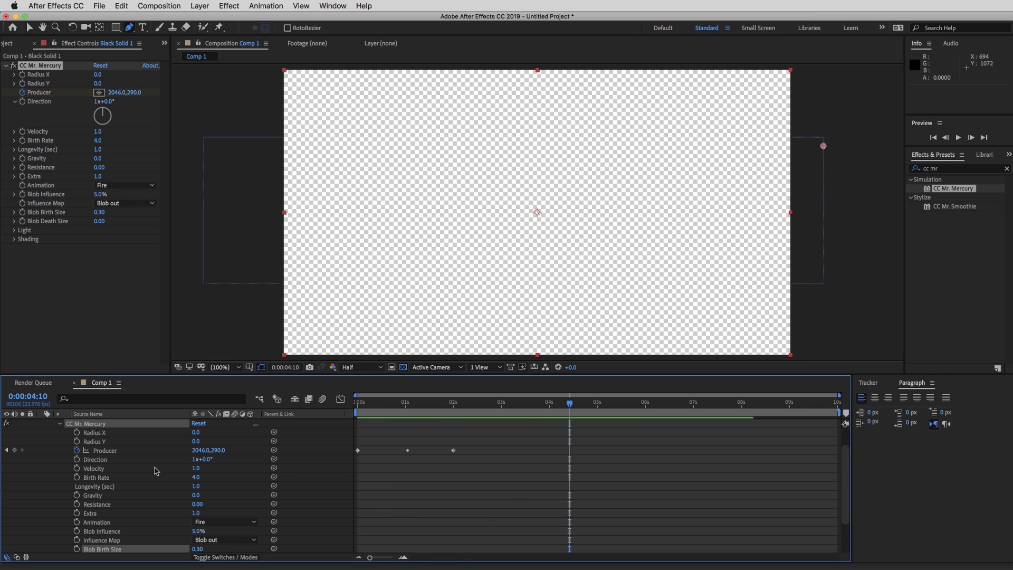
{"action": "scroll", "coordinate": [155, 468], "scroll_direction": "up", "scroll_amount": 3}
{"action": "left_click", "coordinate": [127, 433]}
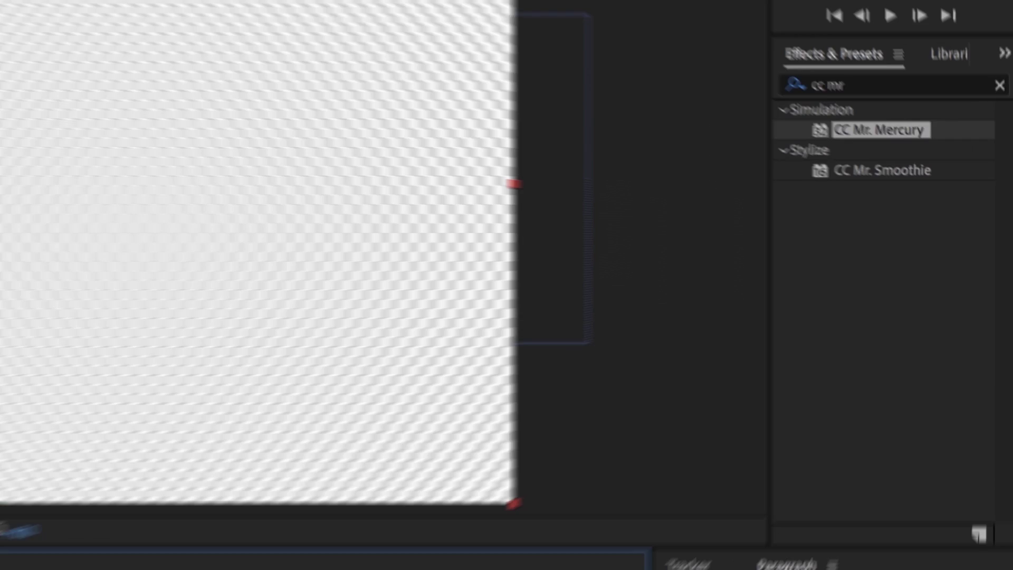
{"action": "left_click", "coordinate": [963, 168]}
{"action": "key", "text": "BackSpace"}
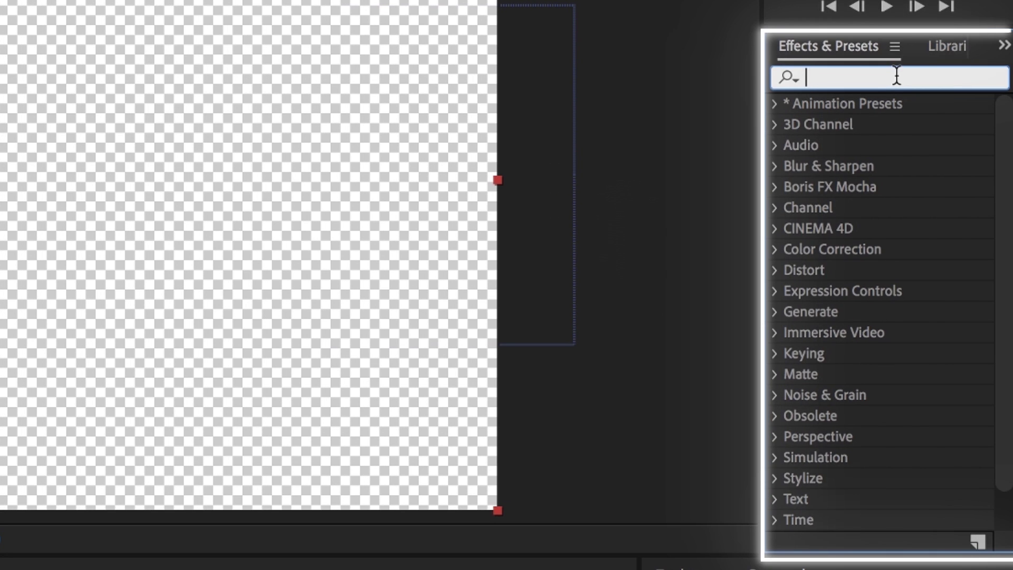
{"action": "type", "text": "fill"}
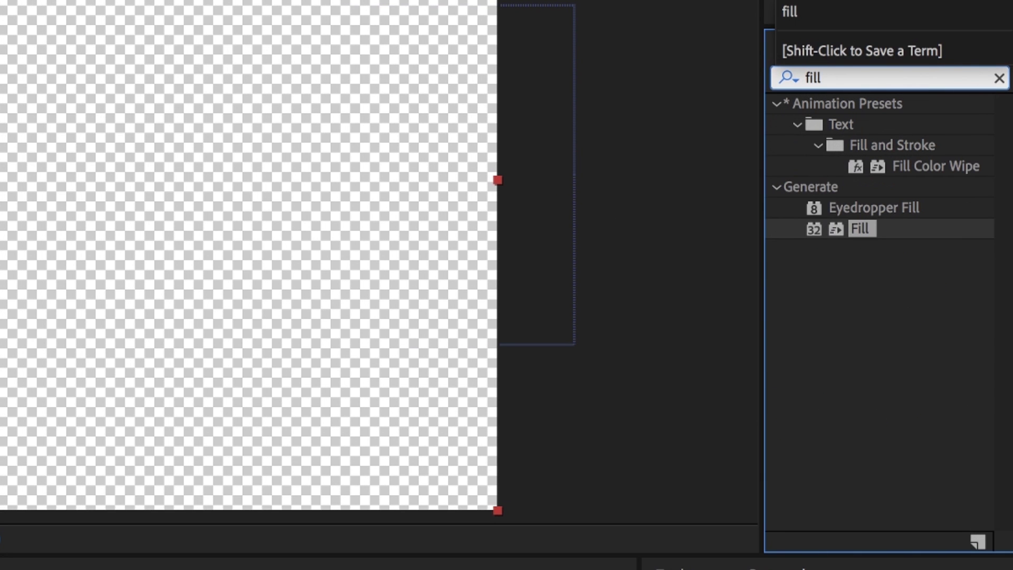
{"action": "left_click_drag", "start_coordinate": [867, 226], "coordinate": [140, 437]}
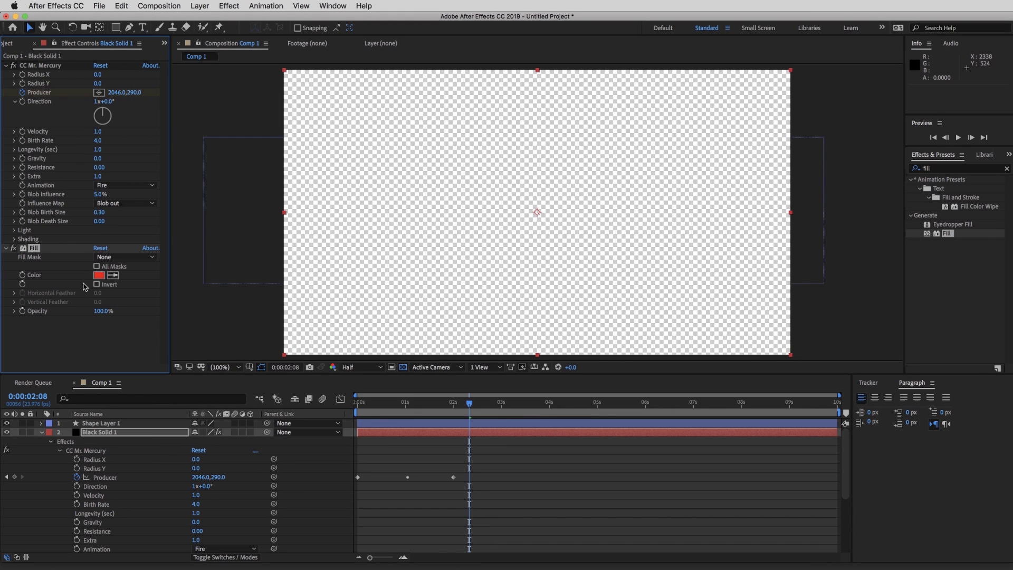
Step: Set the Fill colour to green
{"action": "left_click", "coordinate": [99, 275]}
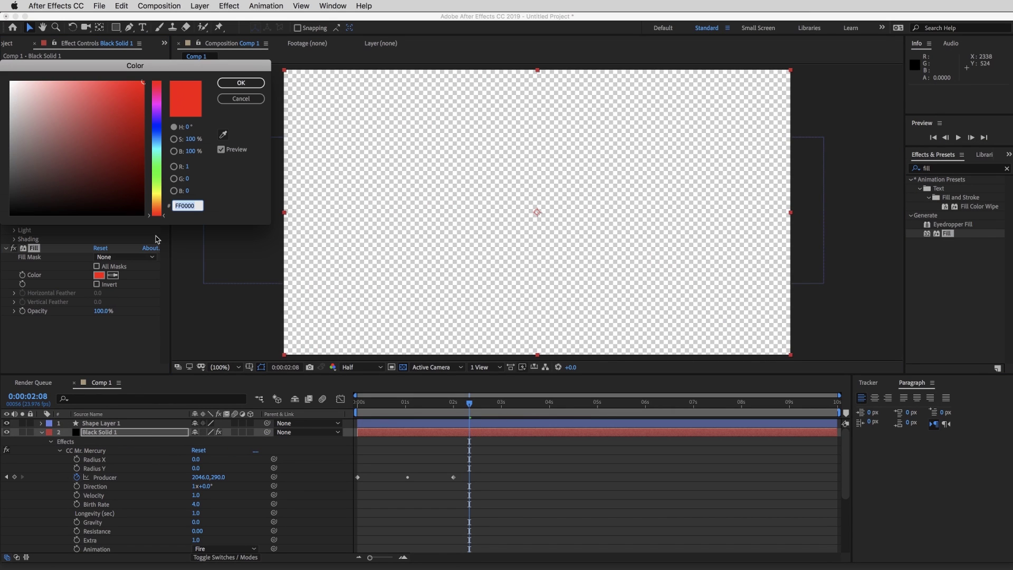
{"action": "left_click", "coordinate": [158, 160]}
{"action": "left_click", "coordinate": [252, 85]}
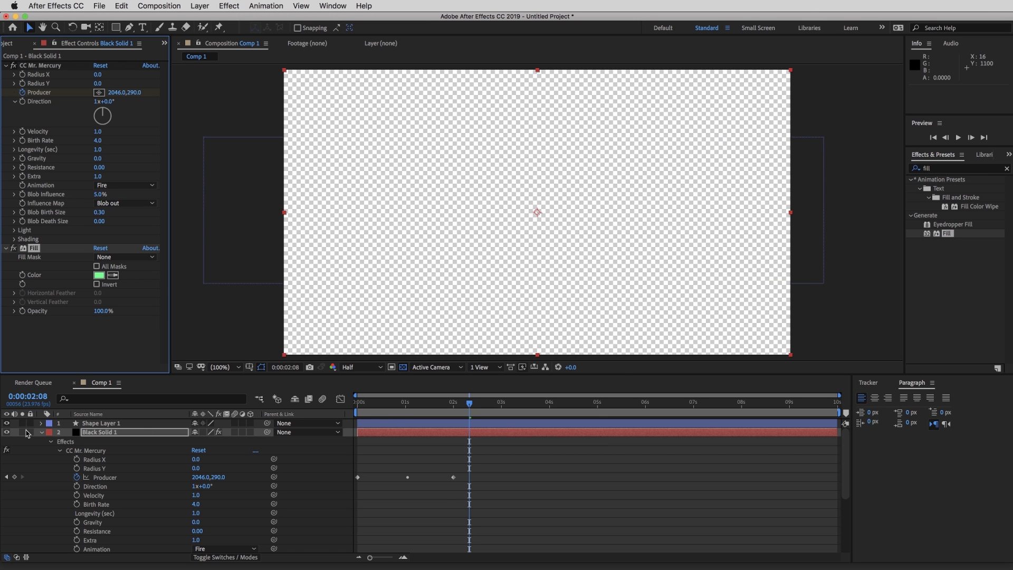
Step: Create a new solid coloured dark gray 1F1F1F, named Dark Gray Solid 1
{"action": "left_click", "coordinate": [42, 433]}
{"action": "right_click", "coordinate": [110, 470]}
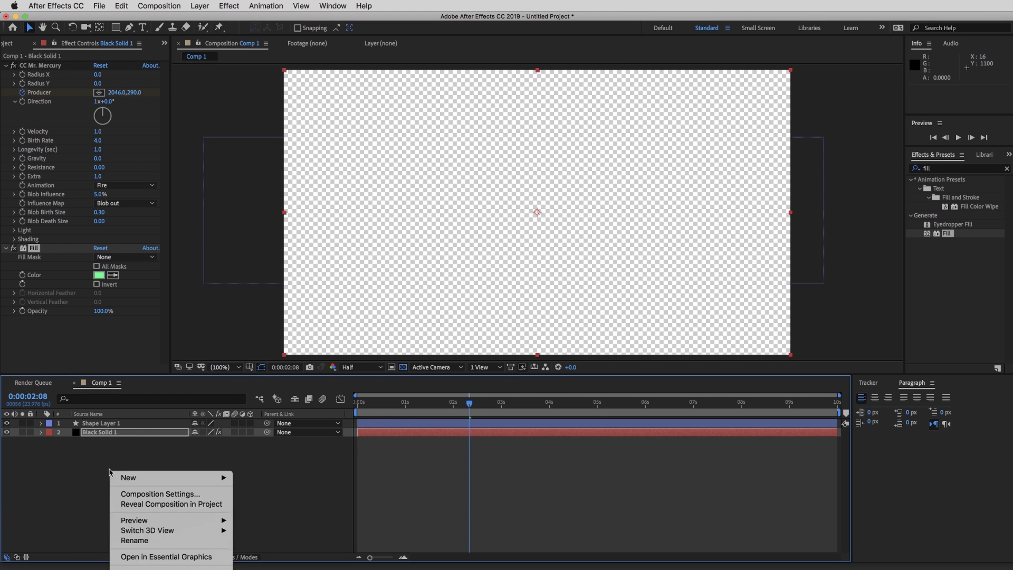
{"action": "mouse_move", "coordinate": [156, 480]}
{"action": "left_click", "coordinate": [264, 504]}
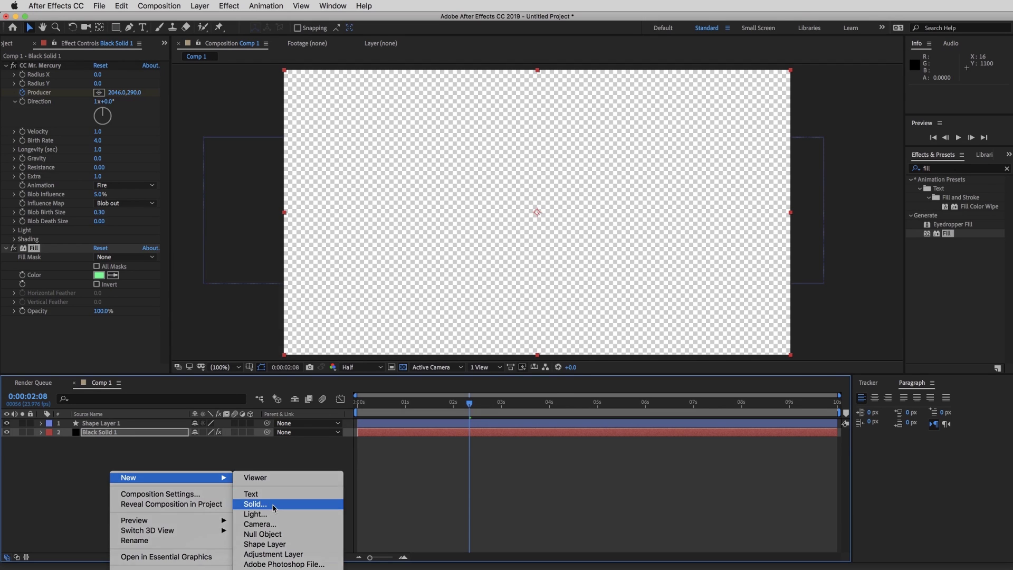
{"action": "left_click", "coordinate": [438, 356]}
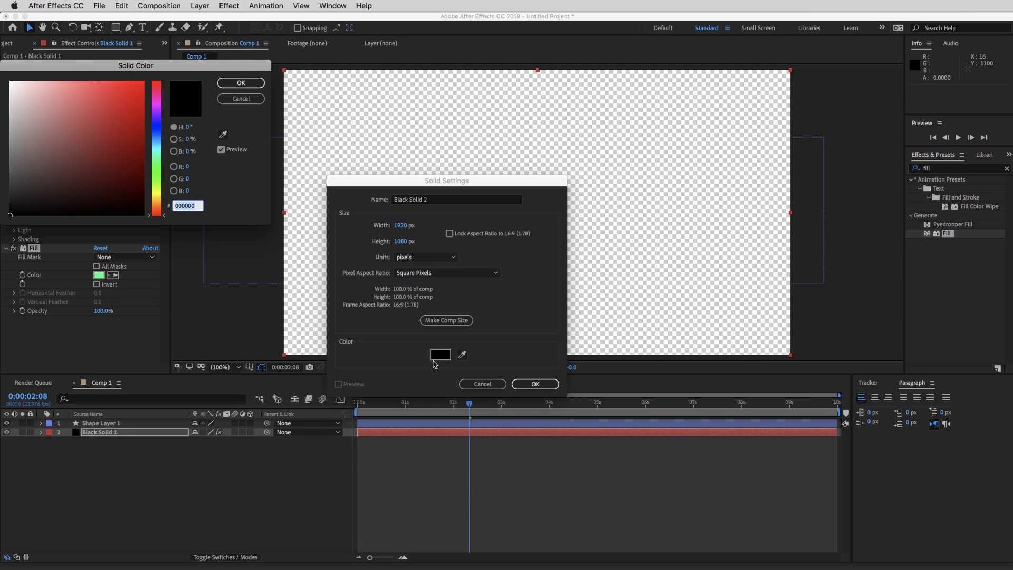
{"action": "type", "text": "1F1F1F"}
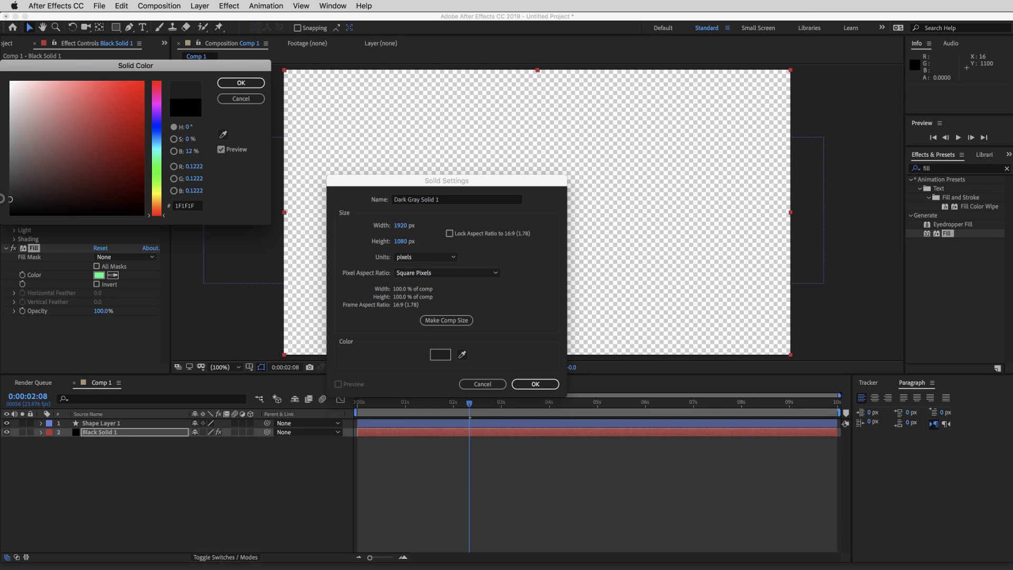
{"action": "left_click", "coordinate": [238, 85]}
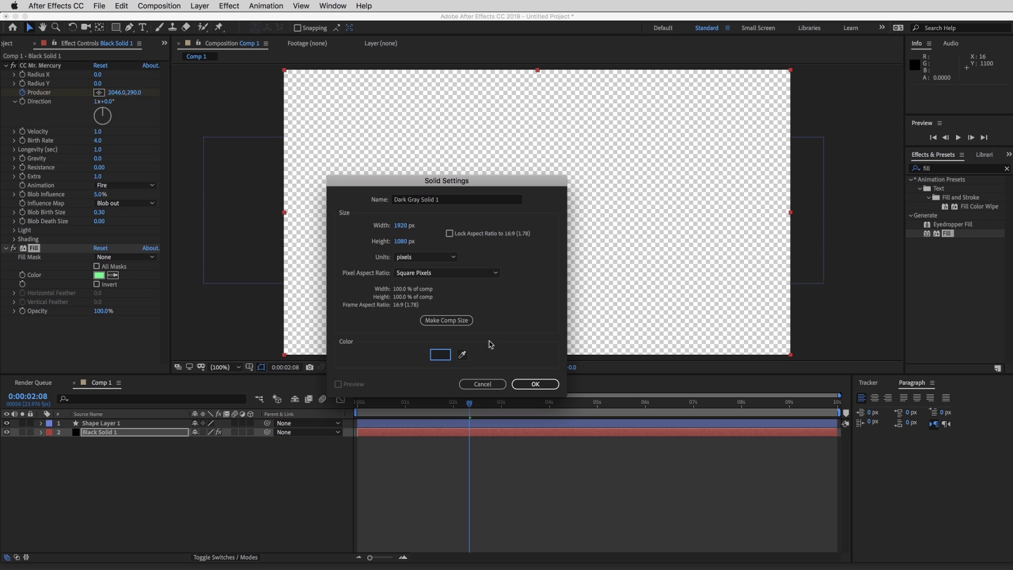
{"action": "left_click", "coordinate": [534, 384]}
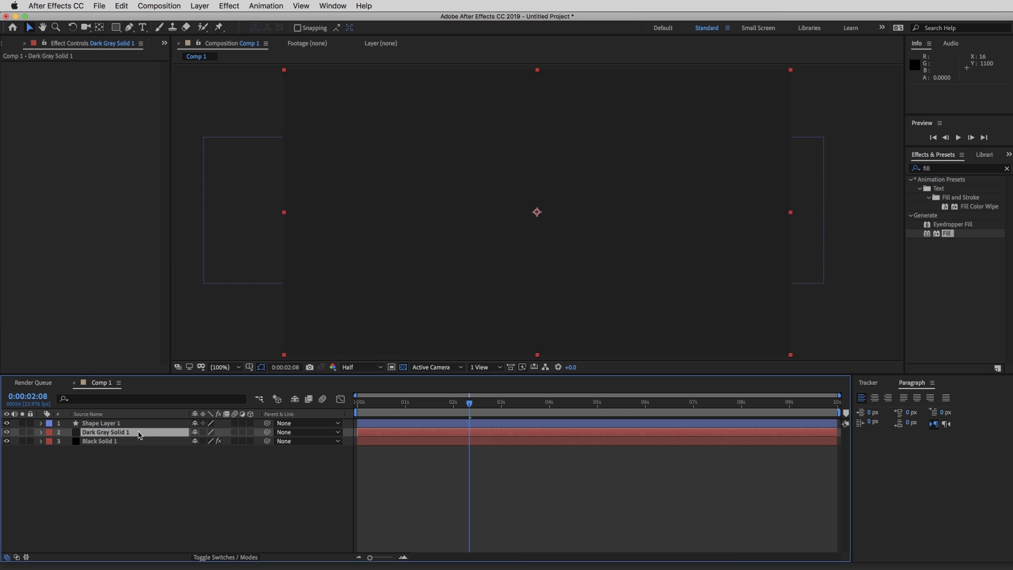
Step: Move Dark Gray Solid 1 beneath Black Solid 1 and preview the green blobs from the start
{"action": "left_click_drag", "start_coordinate": [133, 434], "coordinate": [129, 446]}
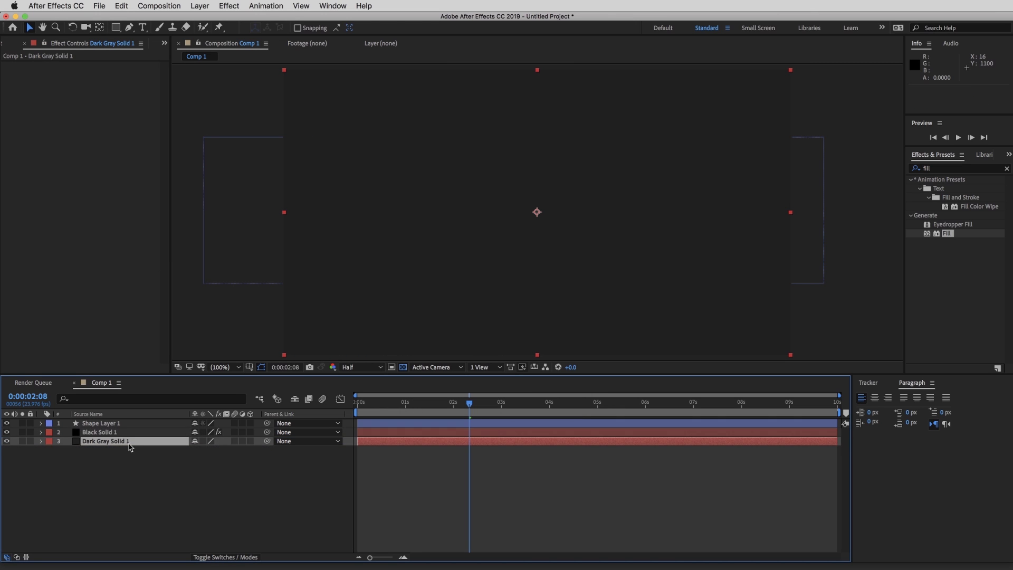
{"action": "left_click_drag", "start_coordinate": [470, 405], "coordinate": [358, 406]}
{"action": "left_click", "coordinate": [235, 477]}
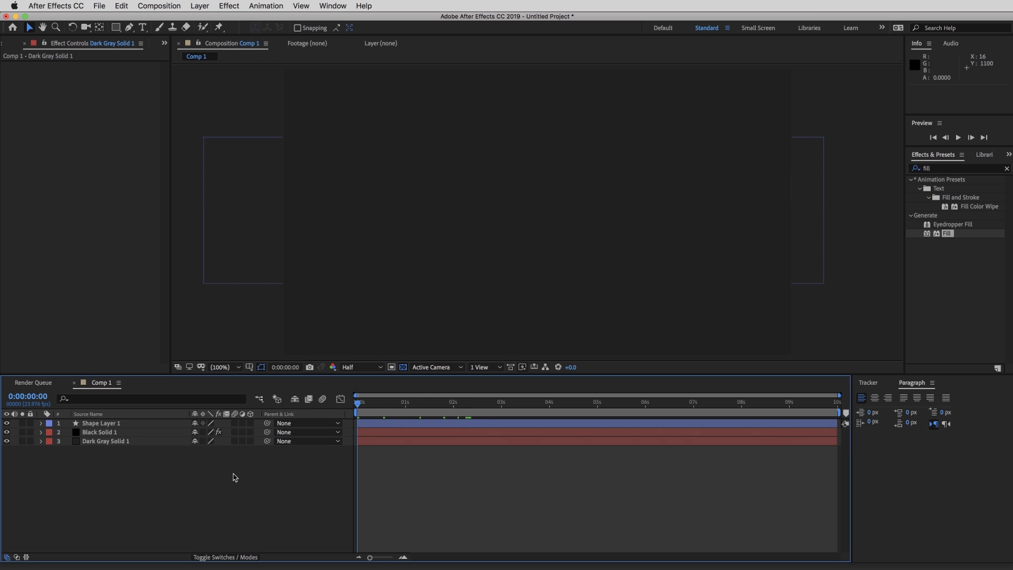
{"action": "key", "text": "space"}
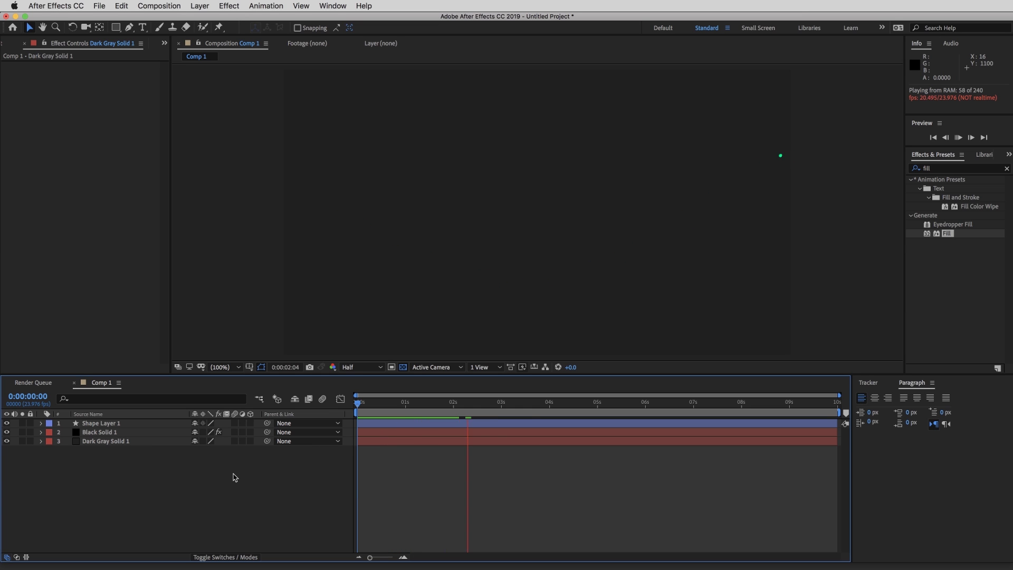
{"action": "key", "text": "space"}
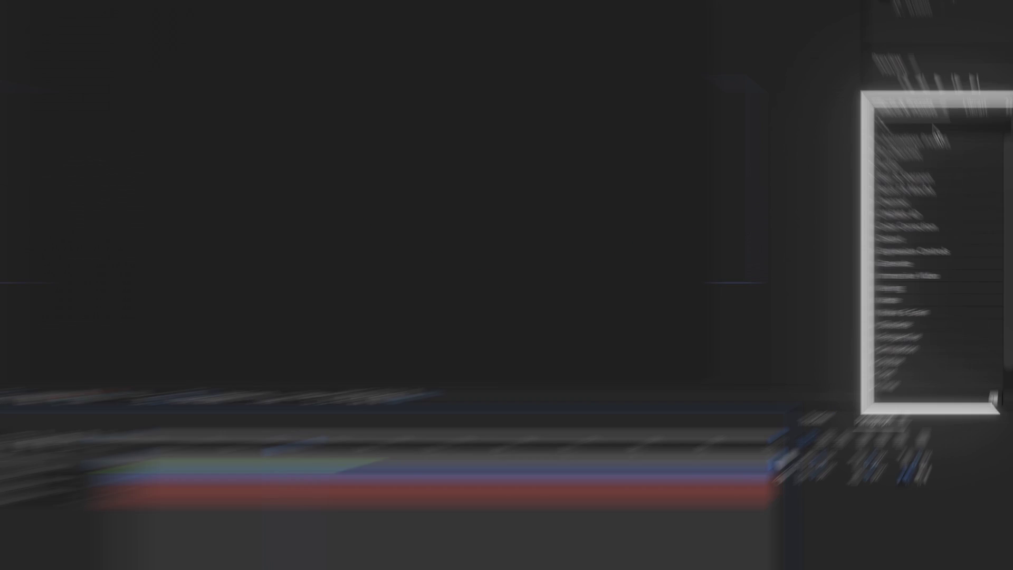
Step: Apply Glow to Black Solid 1 with 0.4 intensity and 489 radius, then preview from the start
{"action": "left_click", "coordinate": [953, 168]}
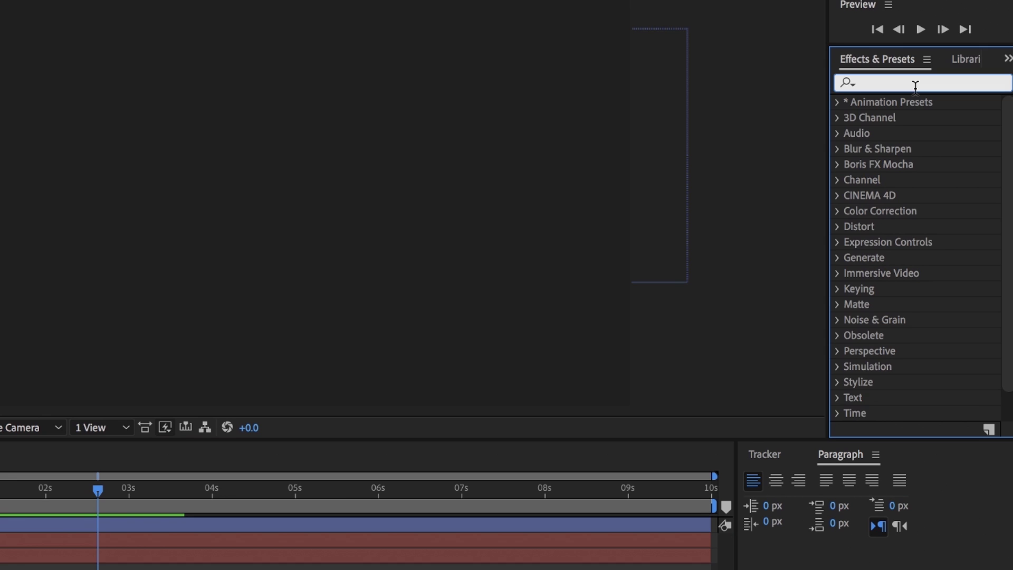
{"action": "type", "text": "glow"}
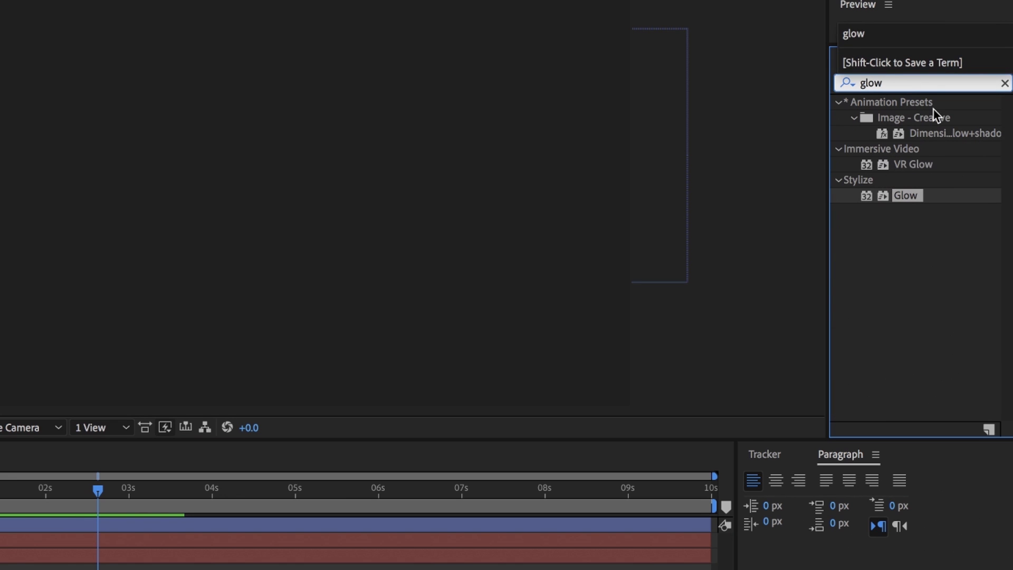
{"action": "left_click_drag", "start_coordinate": [920, 191], "coordinate": [118, 432]}
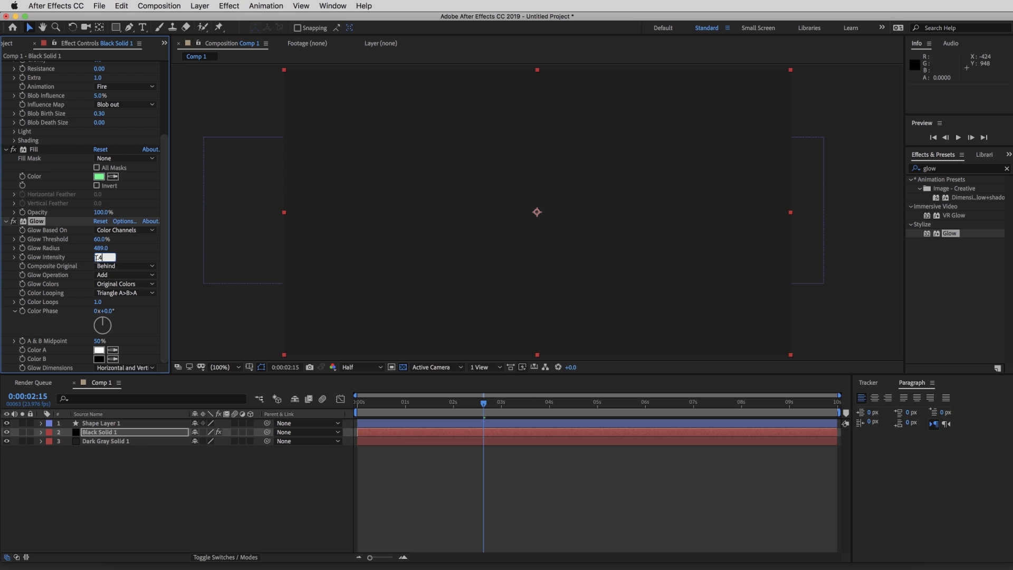
{"action": "left_click", "coordinate": [289, 491]}
{"action": "left_click_drag", "start_coordinate": [485, 405], "coordinate": [345, 406]}
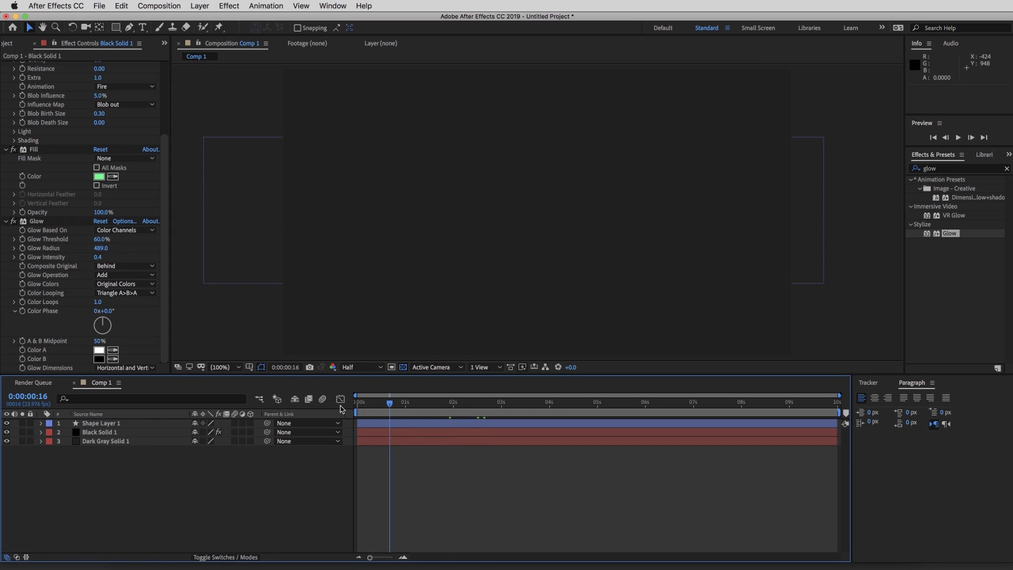
{"action": "key", "text": "space"}
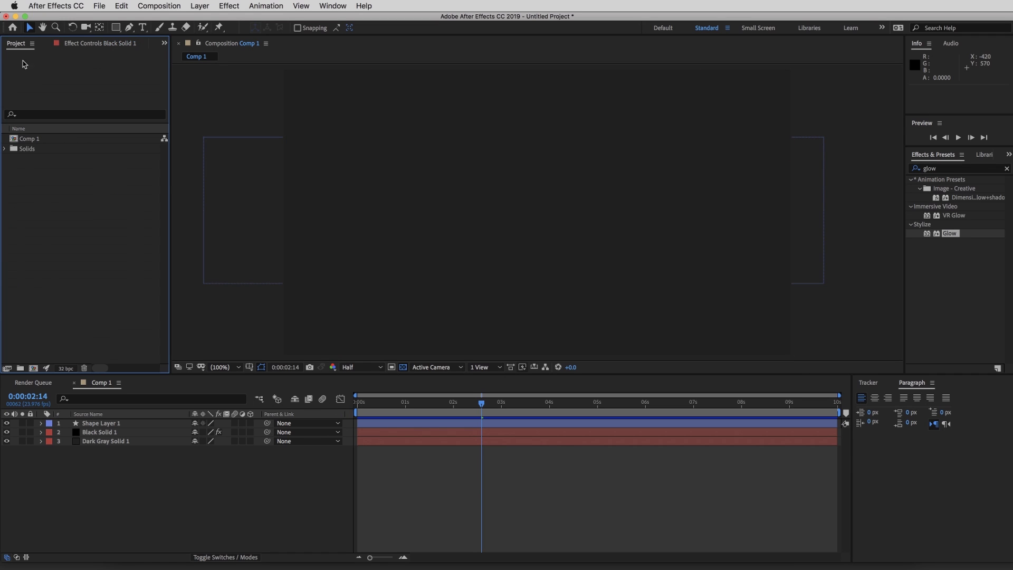
Step: Import shutterstock_32030479.mov into the project and play it through in the Footage viewer
{"action": "left_click_drag", "start_coordinate": [1012, 364], "coordinate": [65, 182]}
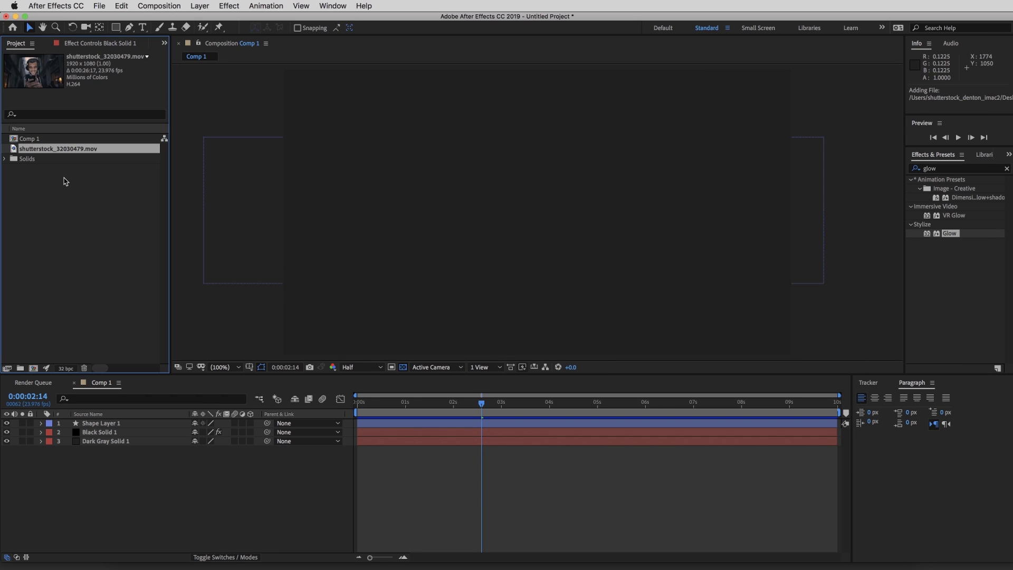
{"action": "double_click", "coordinate": [57, 149]}
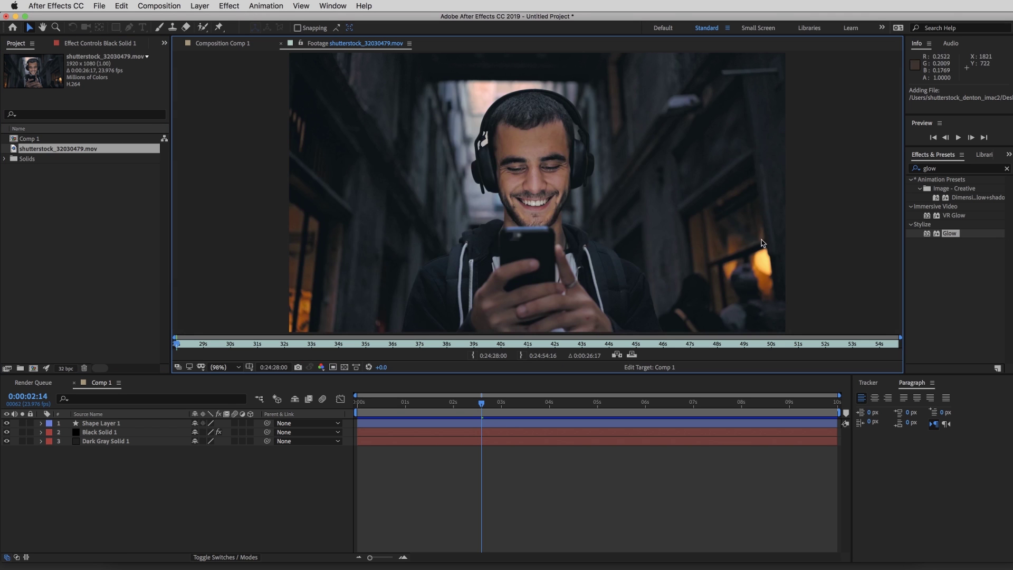
{"action": "key", "text": "space"}
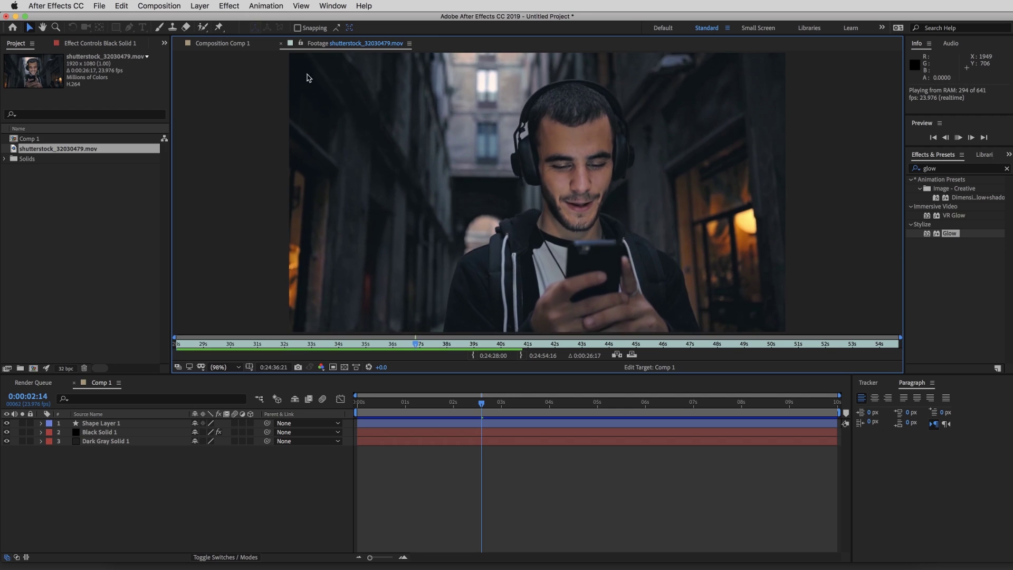
{"action": "key", "text": "space"}
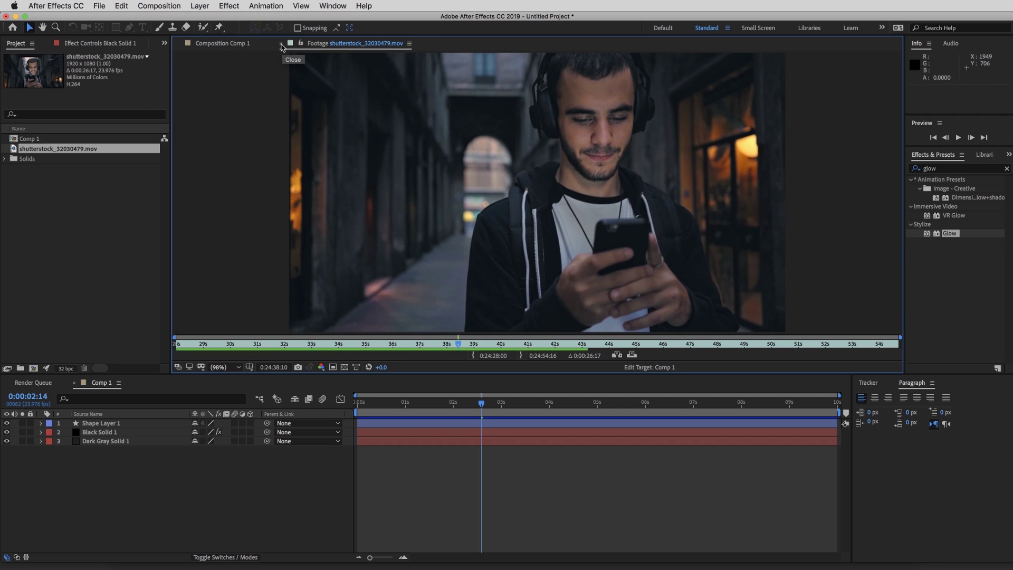
Step: Place shutterstock_32030479.mov below Black Solid 1 at frame 0, with a duplicate above it
{"action": "left_click", "coordinate": [281, 44]}
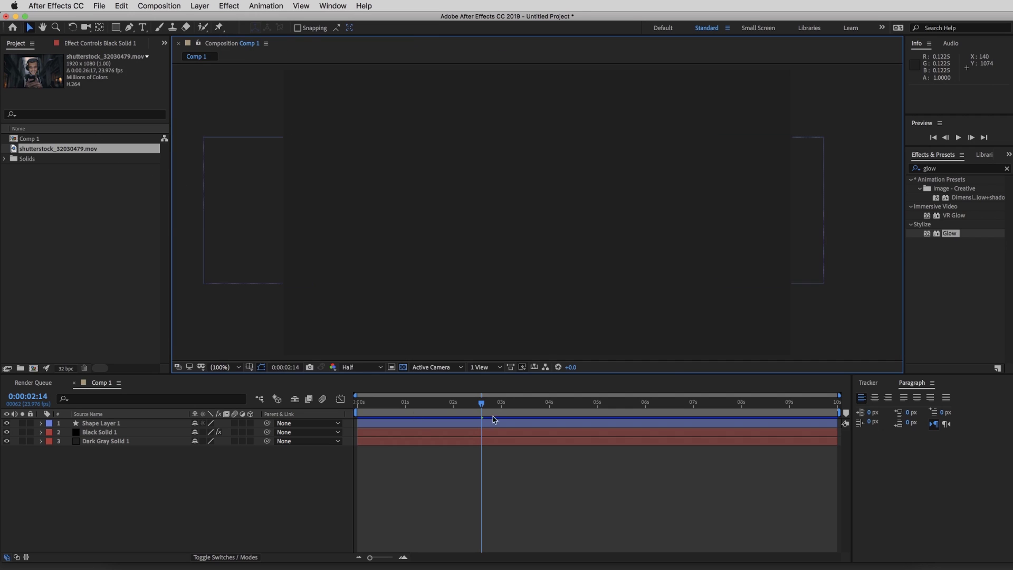
{"action": "left_click_drag", "start_coordinate": [483, 405], "coordinate": [358, 405]}
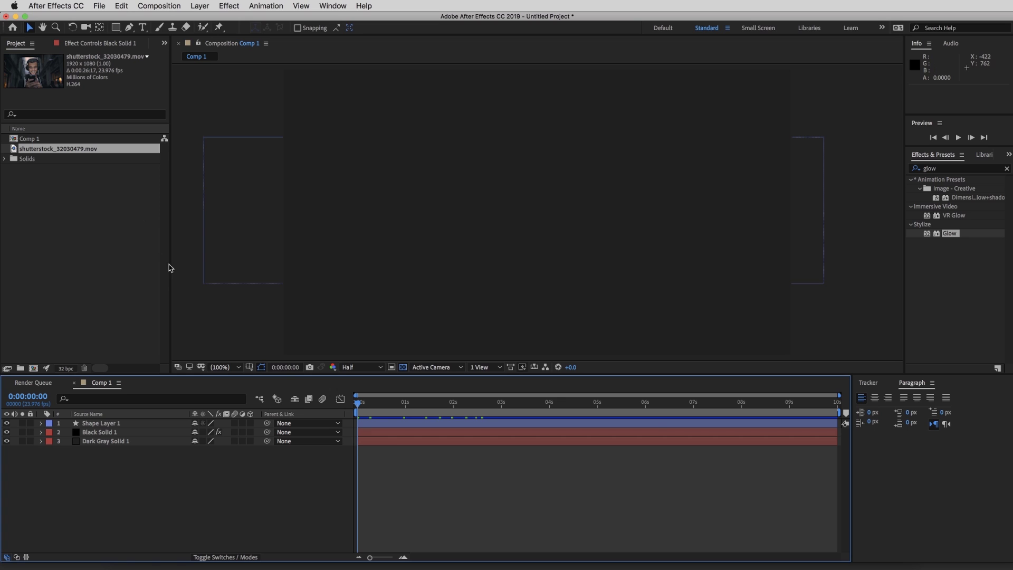
{"action": "left_click_drag", "start_coordinate": [72, 154], "coordinate": [122, 439]}
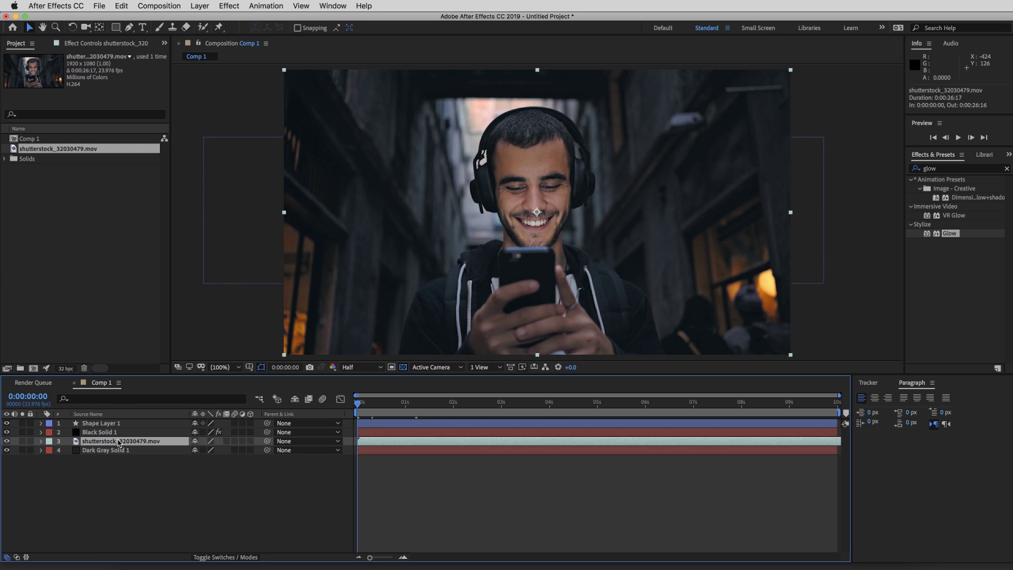
{"action": "key", "text": "super+d"}
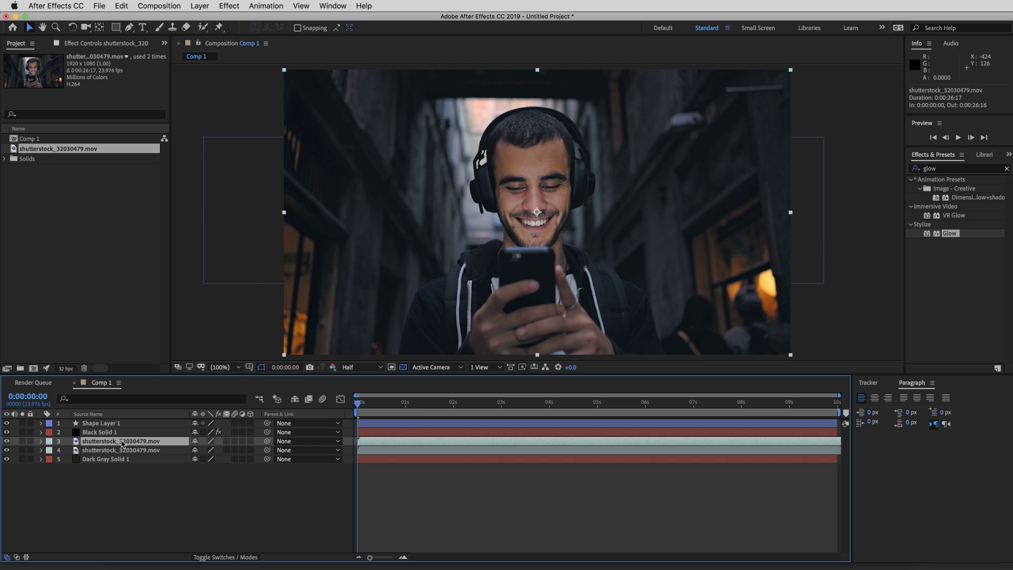
{"action": "left_click_drag", "start_coordinate": [119, 442], "coordinate": [124, 434]}
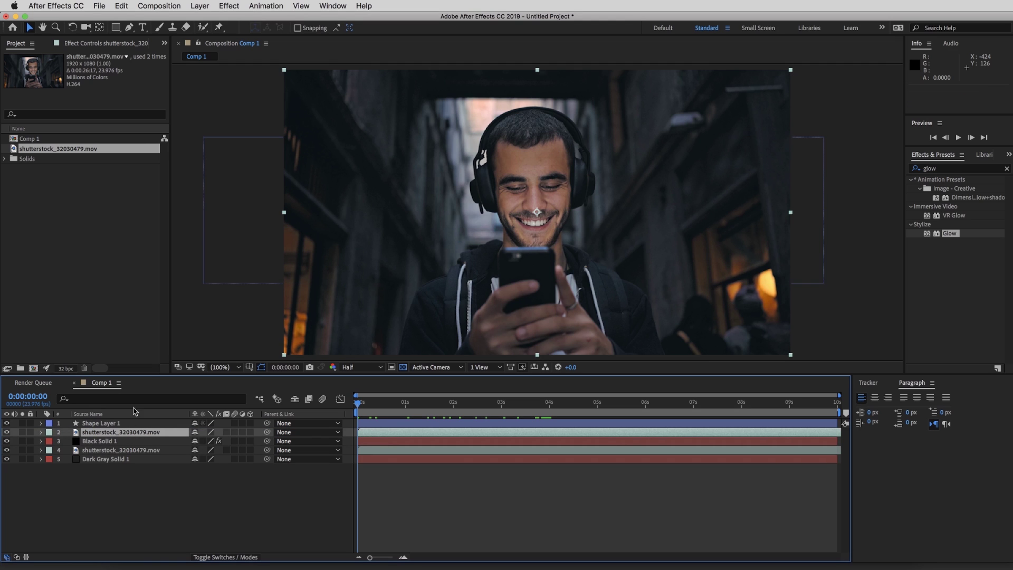
{"action": "left_click", "coordinate": [129, 29]}
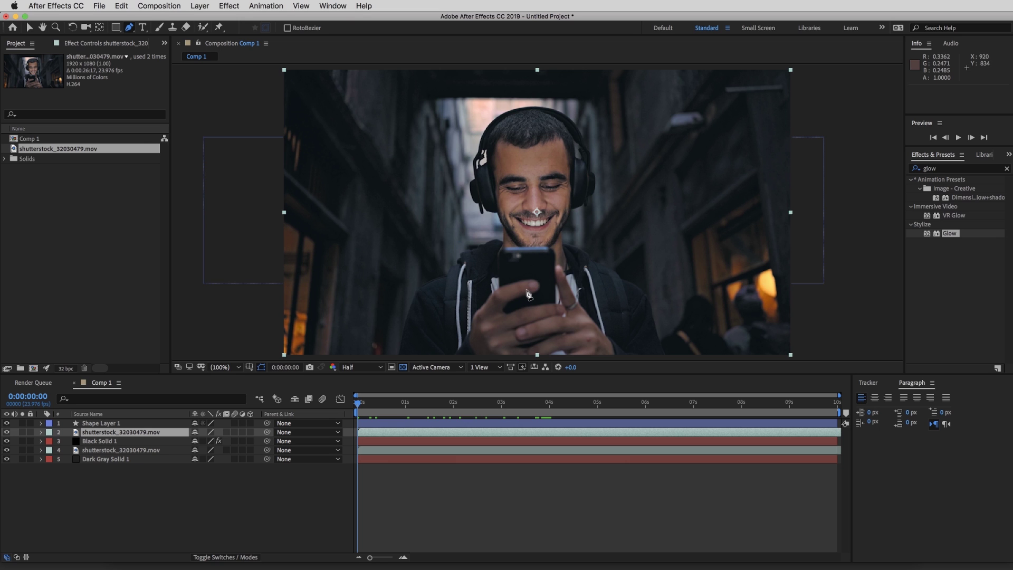
Step: At 400% zoom, start the mask with points along the phone's top edge and side
{"action": "key", "text": "period"}
{"action": "key", "text": "period"}
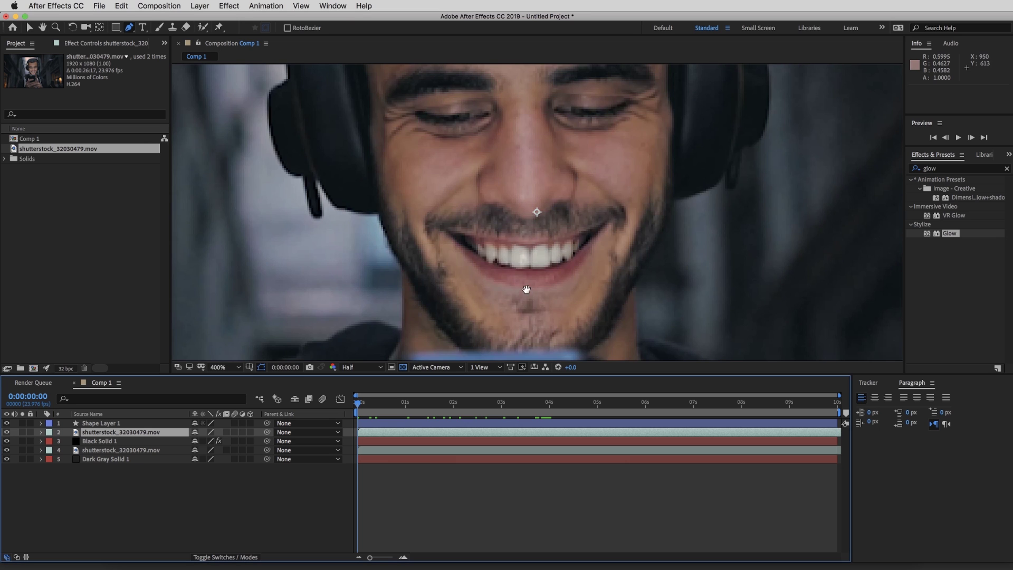
{"action": "left_click_drag", "start_coordinate": [562, 316], "coordinate": [639, 157]}
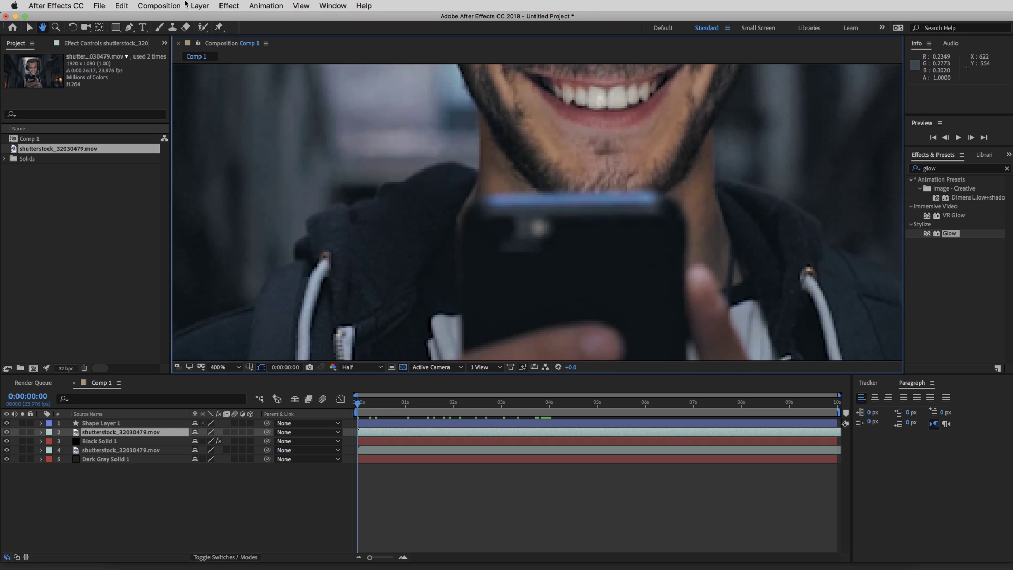
{"action": "left_click", "coordinate": [128, 29]}
{"action": "left_click", "coordinate": [578, 200]}
{"action": "left_click", "coordinate": [489, 195]}
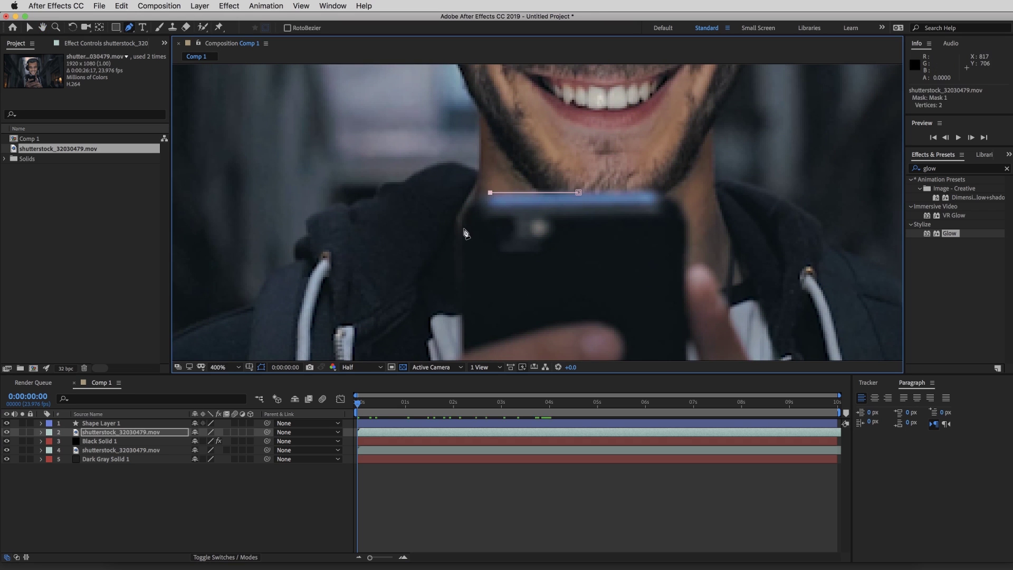
{"action": "mouse_move", "coordinate": [461, 228]}
{"action": "left_mouse_down"}
{"action": "mouse_move", "coordinate": [460, 260]}
{"action": "mouse_move", "coordinate": [528, 283]}
{"action": "left_mouse_up"}
{"action": "scroll", "coordinate": [461, 260], "scroll_direction": "down", "scroll_amount": 5}
{"action": "scroll", "coordinate": [460, 259], "scroll_direction": "left", "scroll_amount": 3}
{"action": "left_click", "coordinate": [529, 235]}
{"action": "left_click", "coordinate": [428, 340]}
Step: Continue the mask down the hand's edge, across the frame bottom and up the right hand
{"action": "scroll", "coordinate": [428, 340], "scroll_direction": "down", "scroll_amount": 5}
{"action": "scroll", "coordinate": [428, 340], "scroll_direction": "left", "scroll_amount": 3}
{"action": "scroll", "coordinate": [528, 283], "scroll_direction": "down", "scroll_amount": 3}
{"action": "scroll", "coordinate": [529, 283], "scroll_direction": "left", "scroll_amount": 3}
{"action": "left_click", "coordinate": [609, 242]}
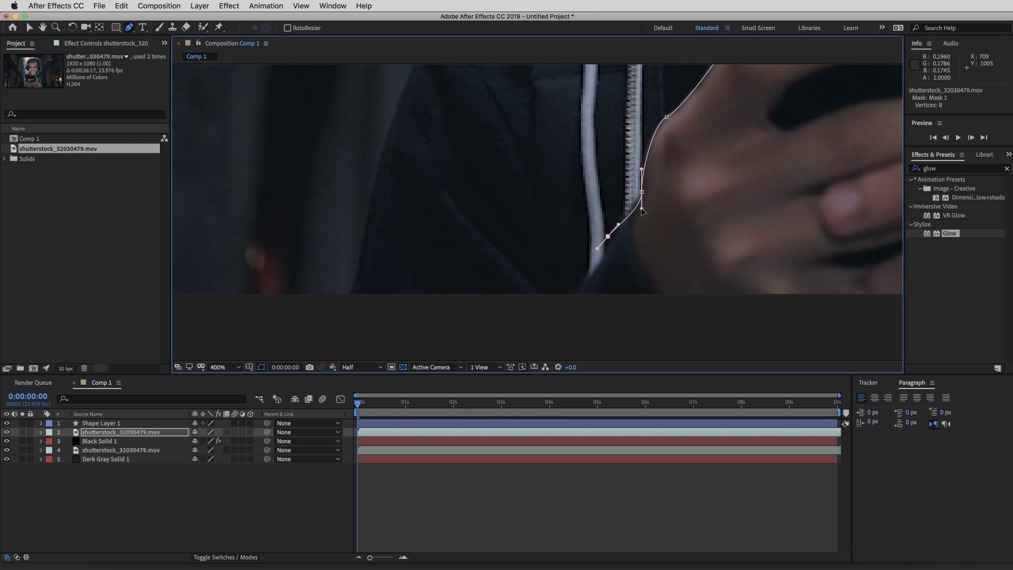
{"action": "left_click", "coordinate": [573, 300]}
{"action": "key", "text": "space"}
{"action": "left_click_drag", "start_coordinate": [572, 299], "coordinate": [186, 45]}
{"action": "left_click", "coordinate": [875, 282]}
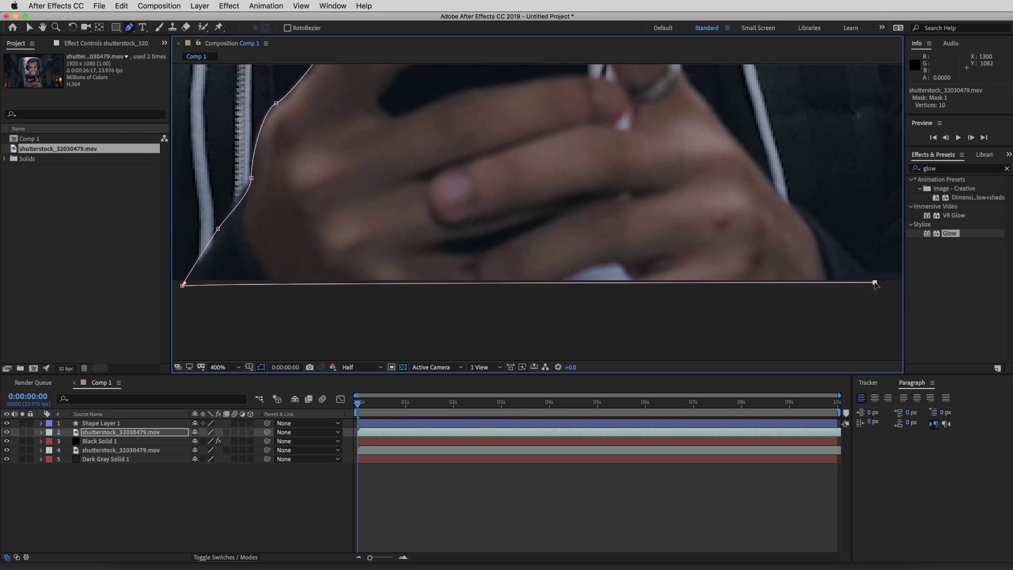
{"action": "left_click", "coordinate": [853, 257]}
{"action": "left_click", "coordinate": [797, 203]}
{"action": "left_click_drag", "start_coordinate": [777, 196], "coordinate": [772, 191]}
{"action": "left_click", "coordinate": [746, 153]}
Step: Trace the fingers, thumb and phone's right edge, then close Mask 1 at its first point
{"action": "scroll", "coordinate": [767, 255], "scroll_direction": "up", "scroll_amount": 3}
{"action": "scroll", "coordinate": [766, 255], "scroll_direction": "up", "scroll_amount": 3}
{"action": "left_click", "coordinate": [686, 264]}
{"action": "left_click", "coordinate": [622, 175]}
{"action": "scroll", "coordinate": [623, 174], "scroll_direction": "up", "scroll_amount": 3}
{"action": "left_click_drag", "start_coordinate": [638, 185], "coordinate": [621, 190]}
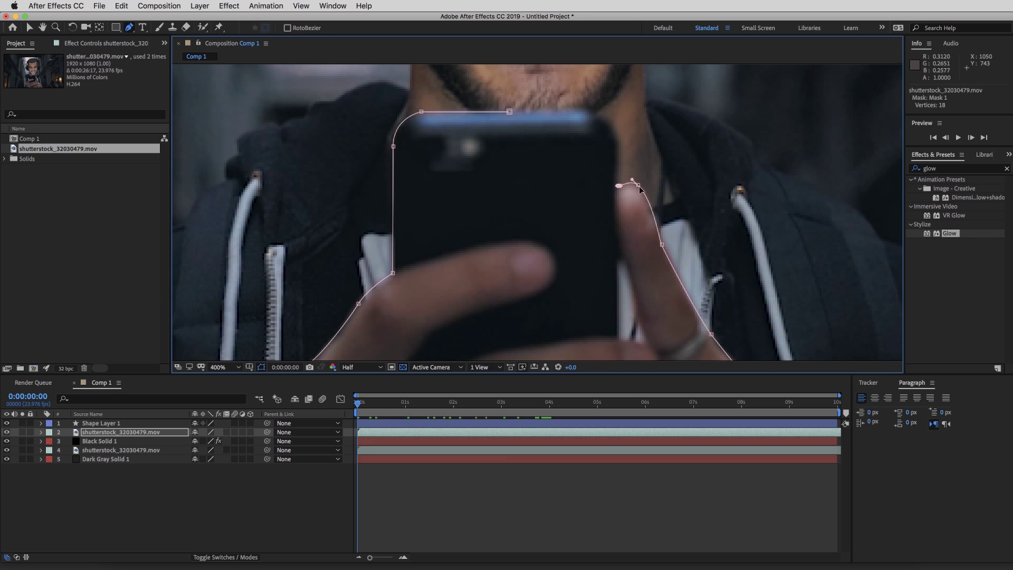
{"action": "left_click", "coordinate": [618, 186]}
{"action": "left_click", "coordinate": [618, 154]}
{"action": "left_click_drag", "start_coordinate": [589, 111], "coordinate": [614, 112]}
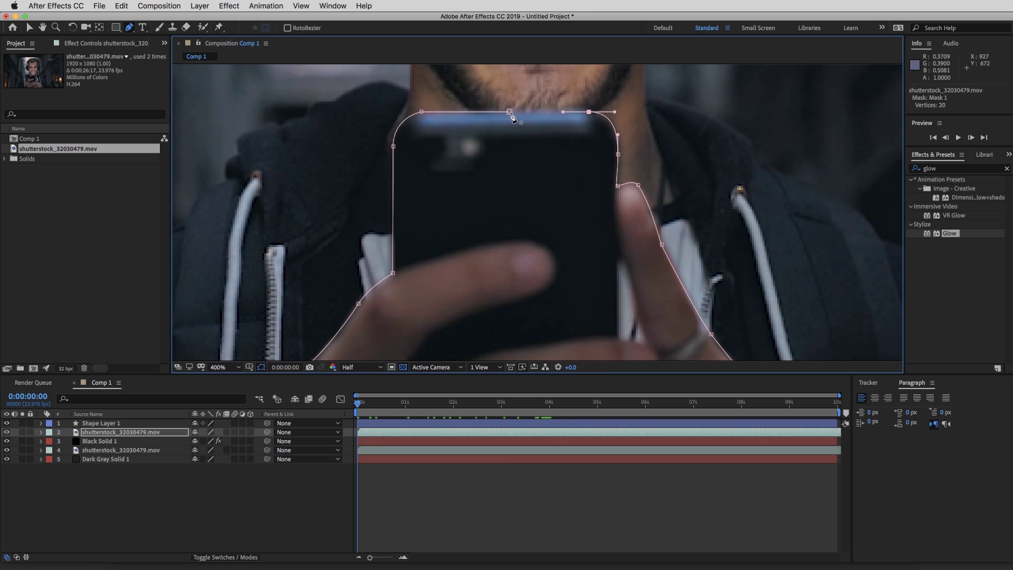
{"action": "left_click", "coordinate": [510, 113]}
{"action": "key", "text": "slash"}
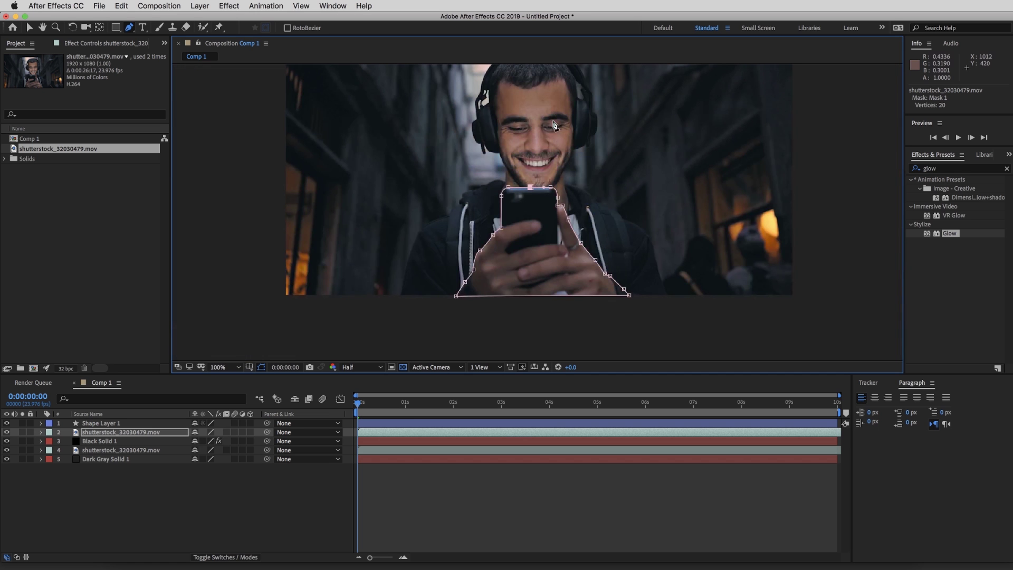
{"action": "left_click", "coordinate": [225, 367]}
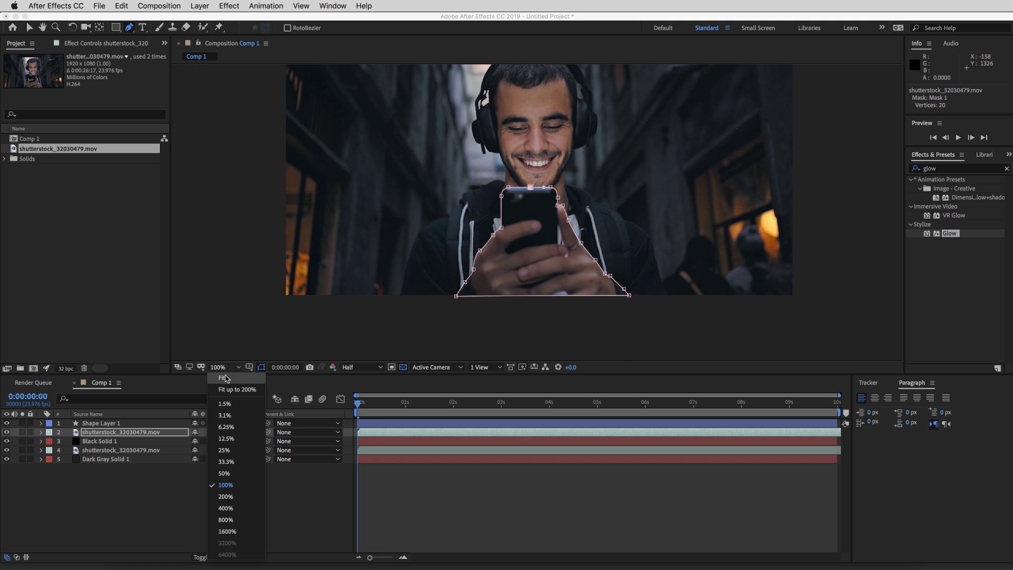
Step: At Fit zoom, run Track Mask on Mask 1 forward, then scrub back to verify it follows the phone
{"action": "left_click", "coordinate": [228, 379]}
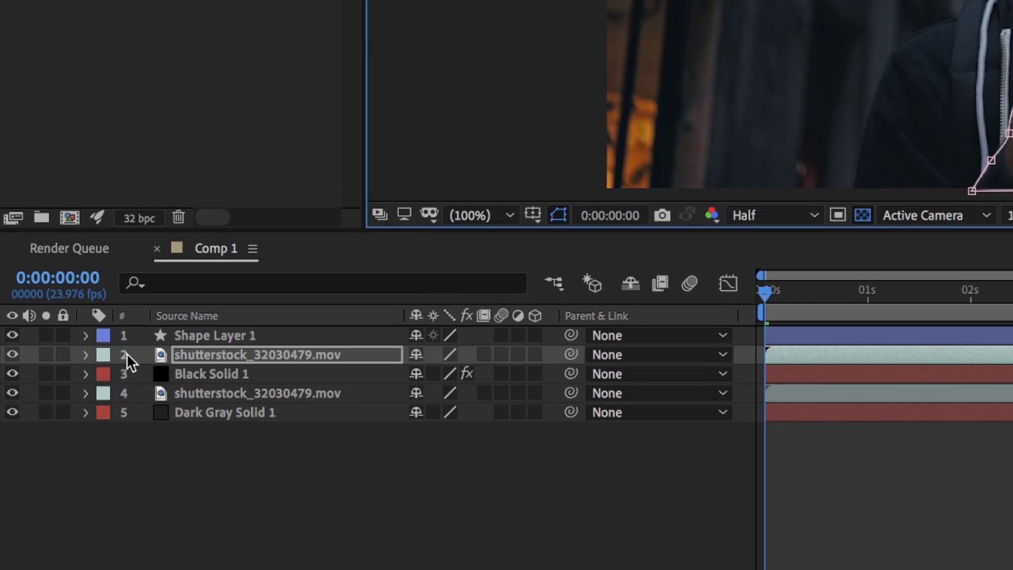
{"action": "left_click", "coordinate": [86, 355]}
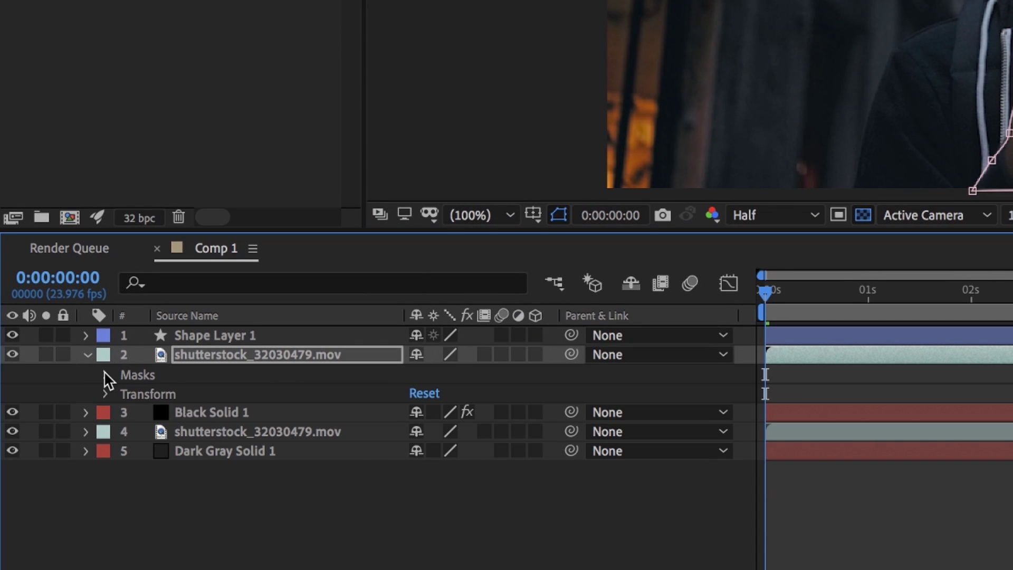
{"action": "left_click", "coordinate": [103, 373]}
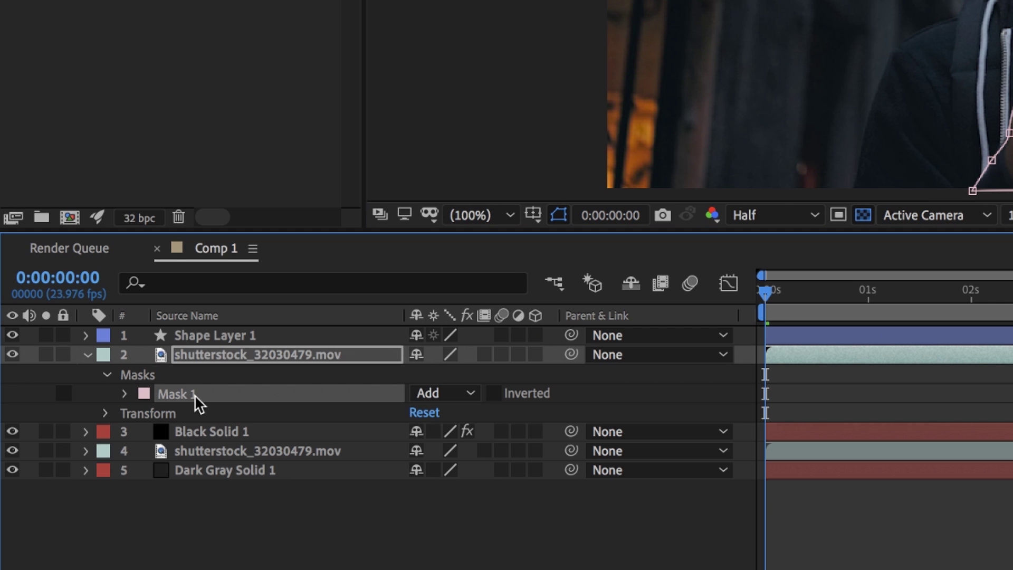
{"action": "left_click", "coordinate": [234, 419]}
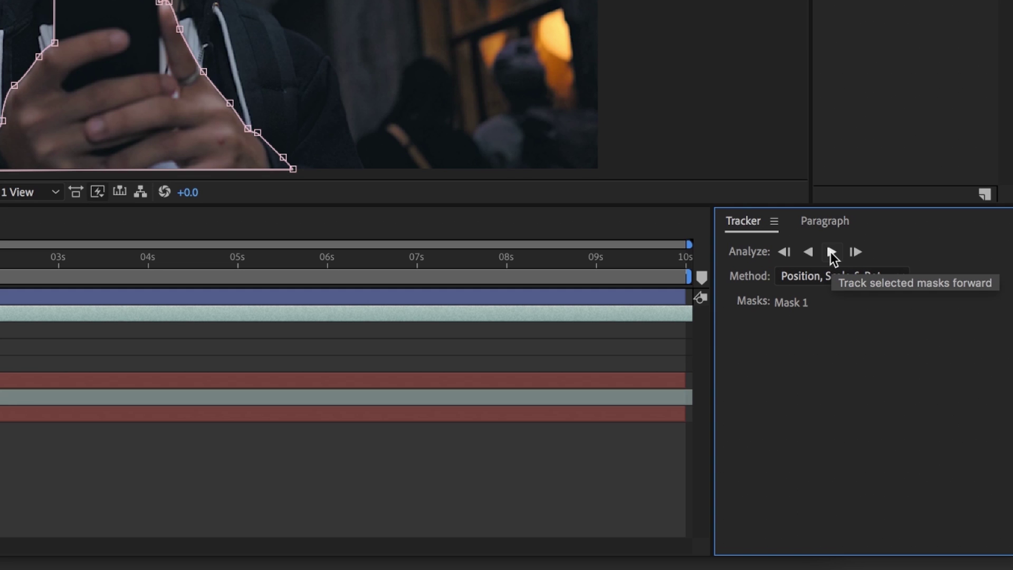
{"action": "left_click", "coordinate": [831, 252]}
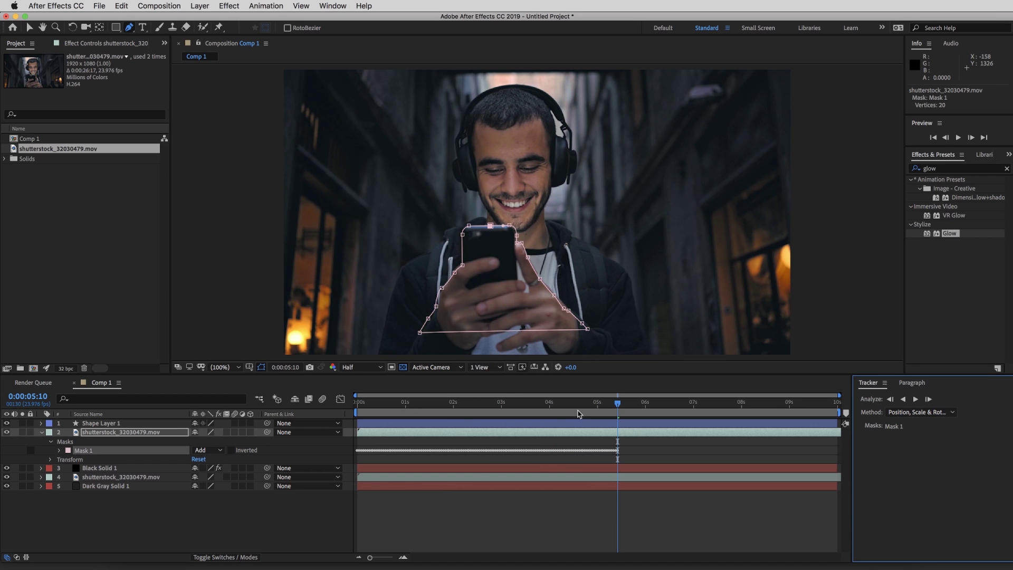
{"action": "mouse_move", "coordinate": [611, 407]}
{"action": "left_mouse_down"}
{"action": "mouse_move", "coordinate": [408, 406]}
{"action": "mouse_move", "coordinate": [370, 409]}
{"action": "mouse_move", "coordinate": [431, 422]}
{"action": "mouse_move", "coordinate": [348, 417]}
{"action": "left_mouse_up"}
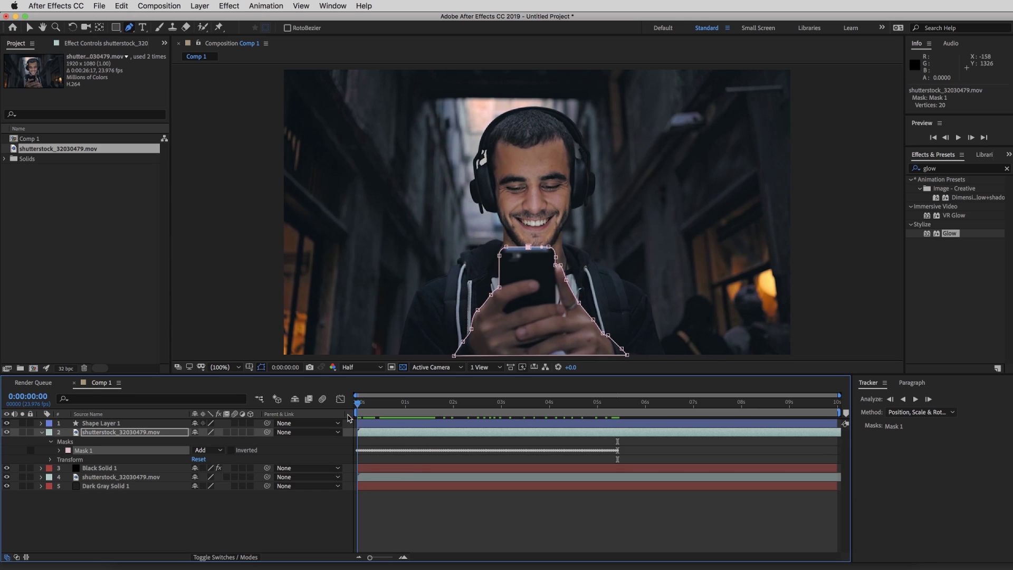
{"action": "key", "text": "space"}
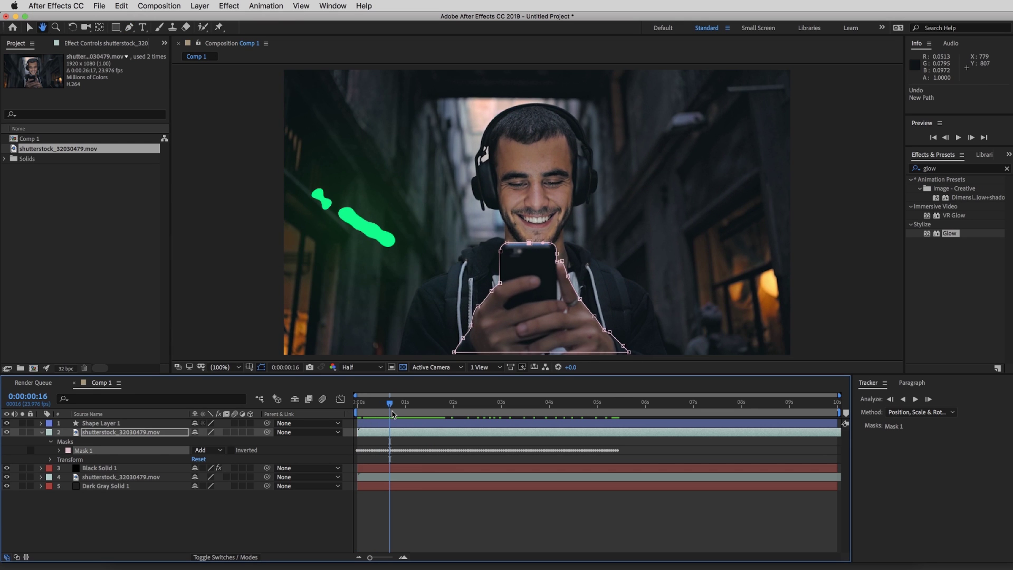
{"action": "key", "text": "period"}
{"action": "key", "text": "period"}
{"action": "left_click_drag", "start_coordinate": [464, 330], "coordinate": [589, 107]}
{"action": "key", "text": "period"}
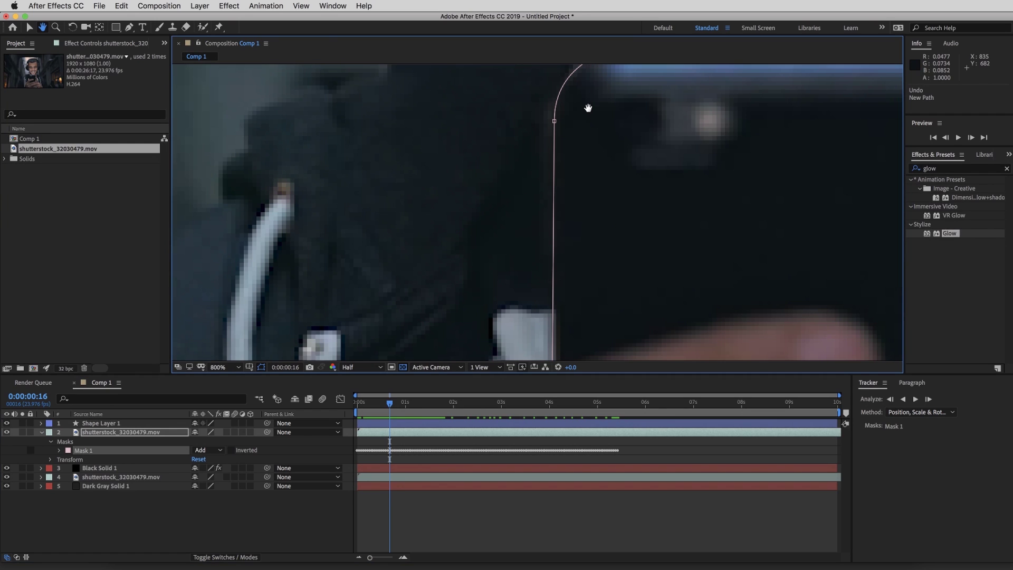
{"action": "key", "text": "space"}
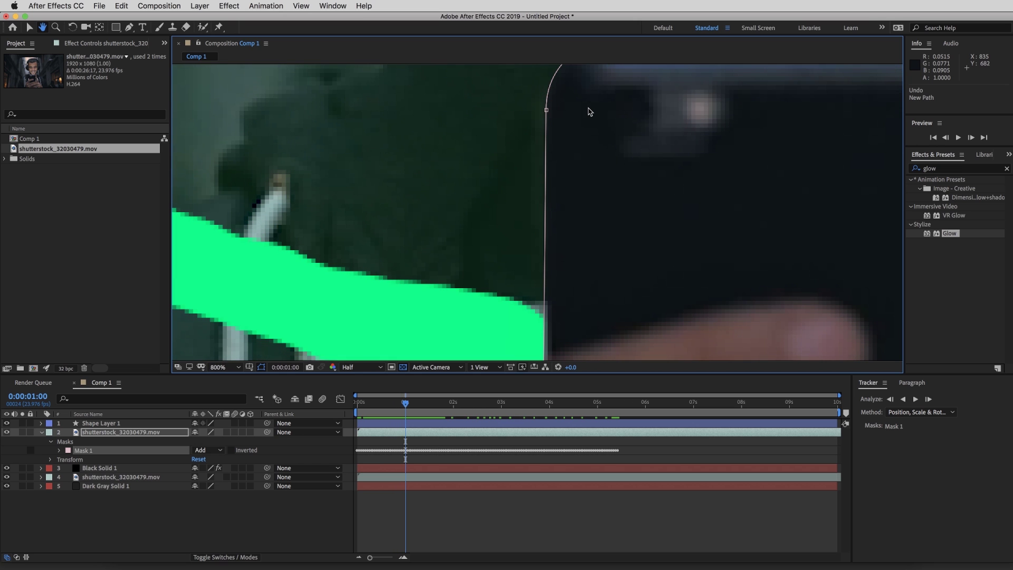
{"action": "left_click_drag", "start_coordinate": [616, 247], "coordinate": [620, 146]}
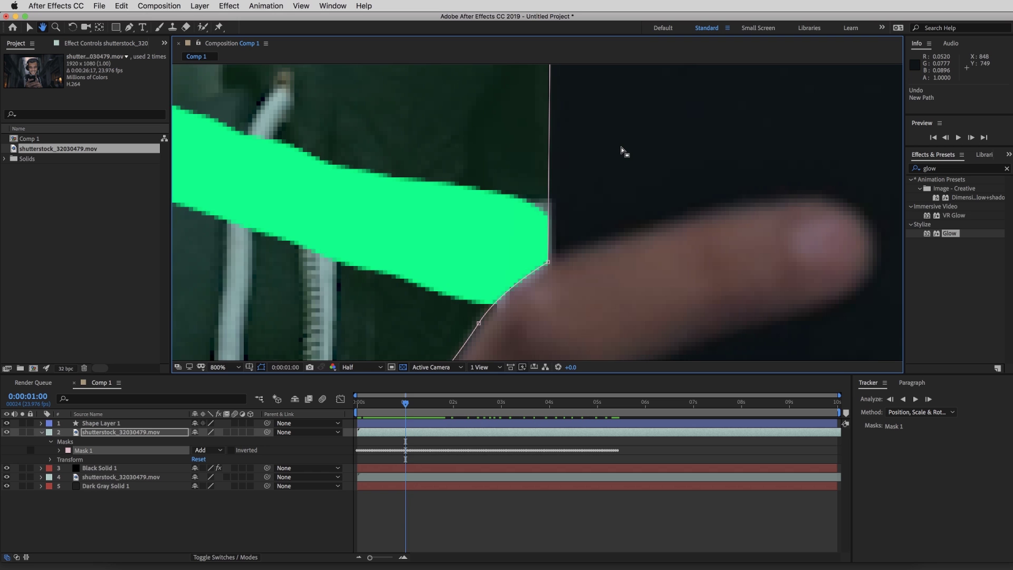
{"action": "key", "text": "space"}
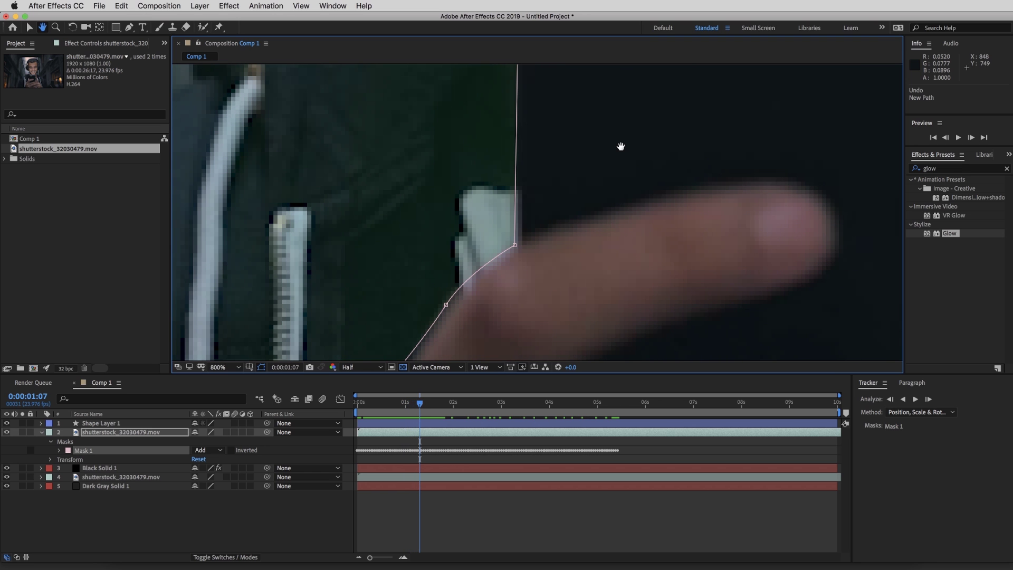
{"action": "left_click_drag", "start_coordinate": [705, 186], "coordinate": [181, 190]}
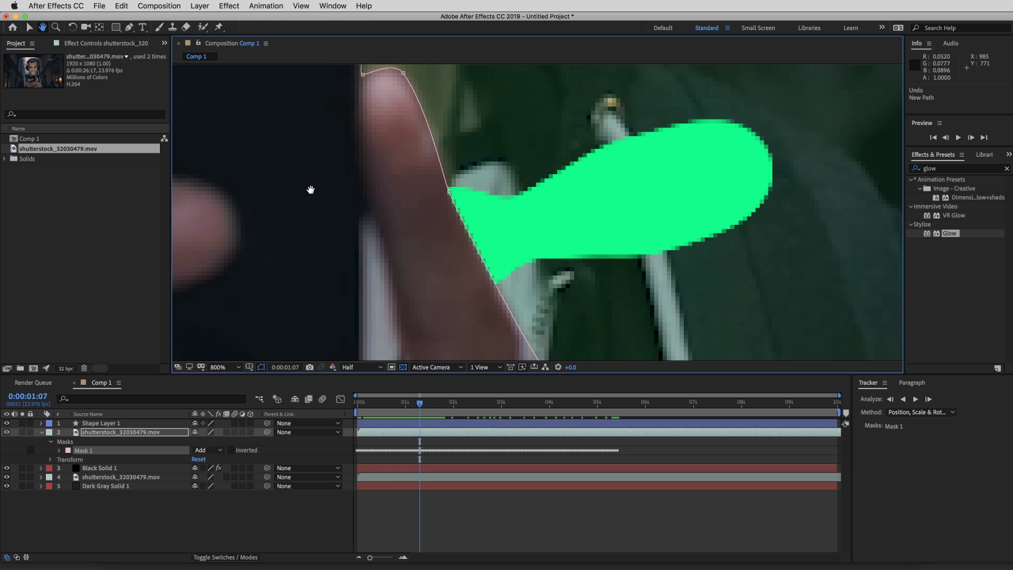
{"action": "left_click_drag", "start_coordinate": [312, 190], "coordinate": [423, 216]}
{"action": "key", "text": "Page_Up"}
{"action": "key", "text": "Page_Up"}
{"action": "key", "text": "Page_Up"}
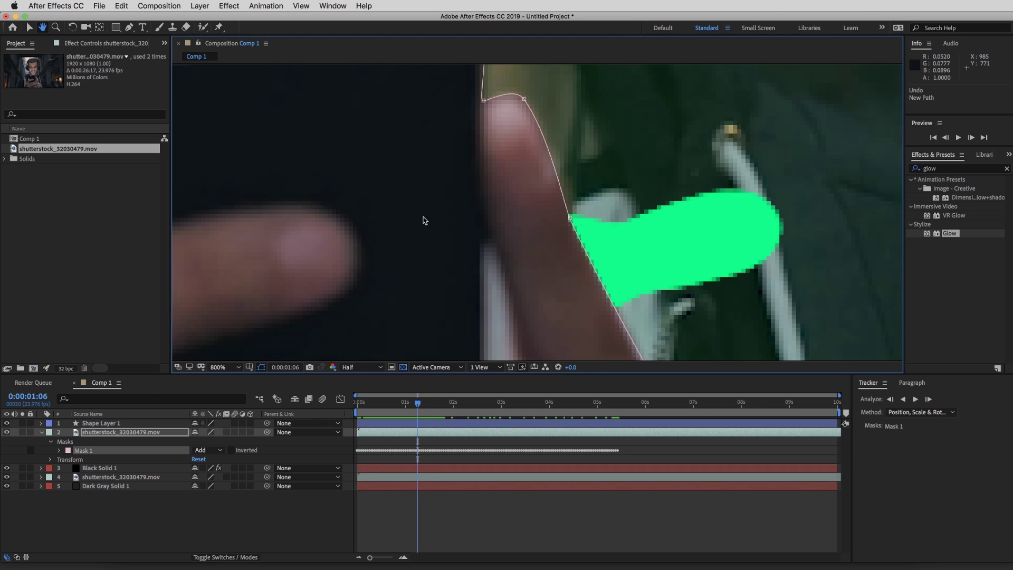
{"action": "key", "text": "Page_Down"}
{"action": "key", "text": "Page_Down"}
{"action": "key", "text": "Page_Down"}
{"action": "key", "text": "Page_Down"}
{"action": "key", "text": "Page_Down"}
{"action": "key", "text": "Page_Down"}
{"action": "key", "text": "Page_Down"}
{"action": "key", "text": "Page_Down"}
{"action": "key", "text": "Page_Down"}
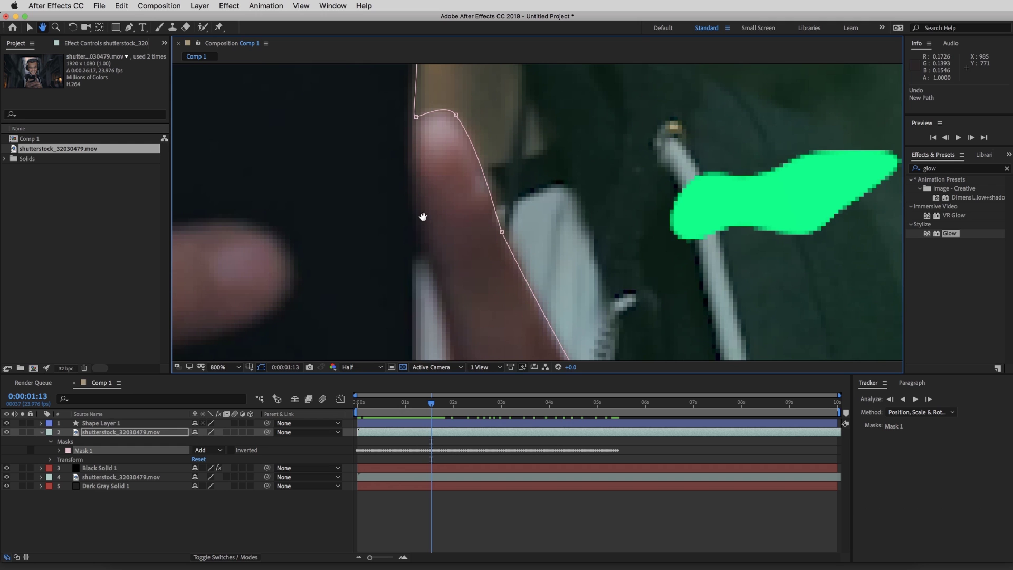
{"action": "scroll", "coordinate": [423, 217], "scroll_direction": "down", "scroll_amount": 6}
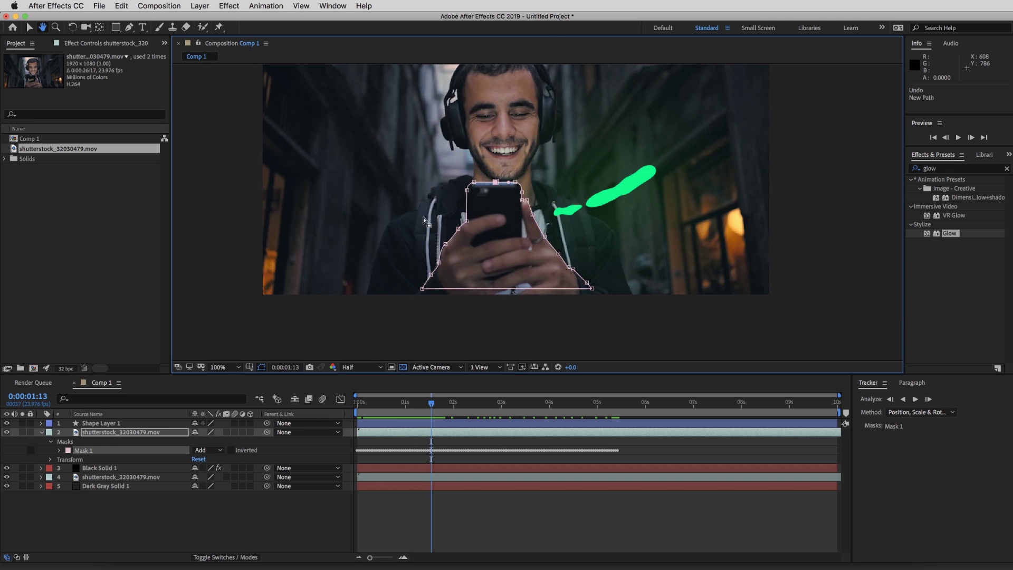
{"action": "left_click_drag", "start_coordinate": [440, 155], "coordinate": [479, 201]}
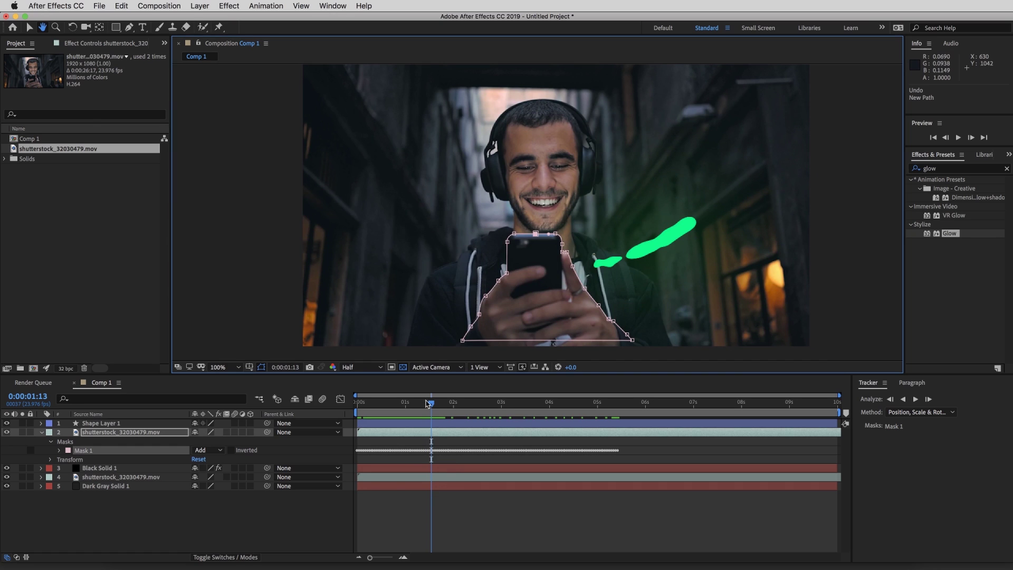
Step: Set Mask 1's feather to 3 px, zooming in on the phone to inspect the softened edge
{"action": "key", "text": "v"}
{"action": "left_click", "coordinate": [59, 450]}
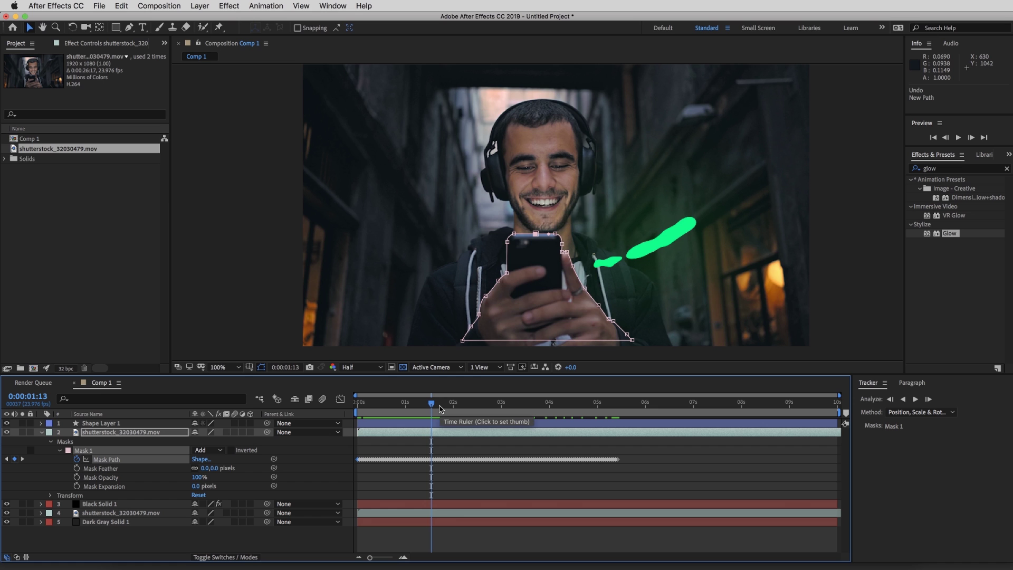
{"action": "key", "text": "period"}
{"action": "key", "text": "period"}
{"action": "key", "text": "period"}
{"action": "key", "text": "period"}
{"action": "key", "text": "h"}
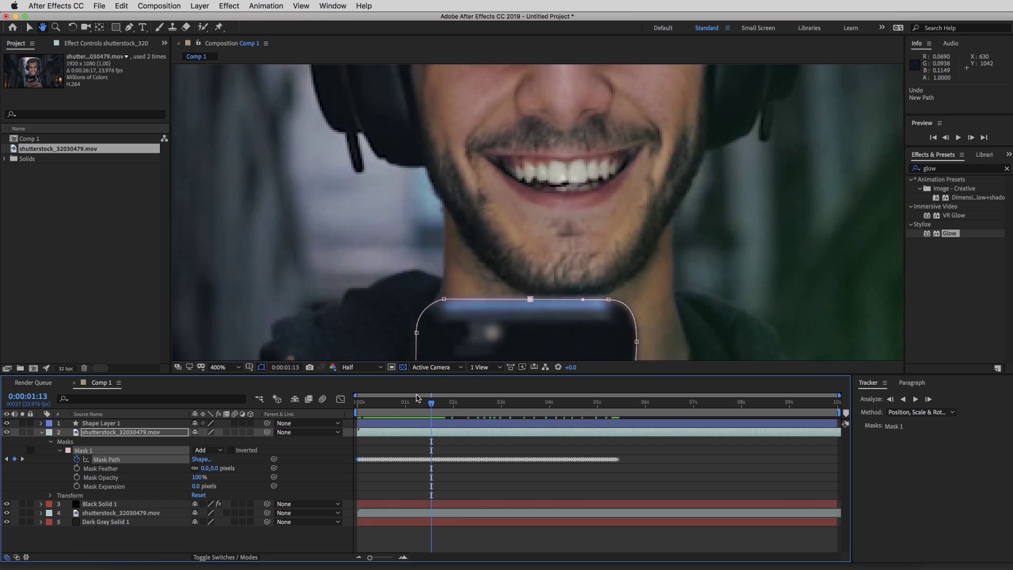
{"action": "left_click_drag", "start_coordinate": [443, 276], "coordinate": [499, 82]}
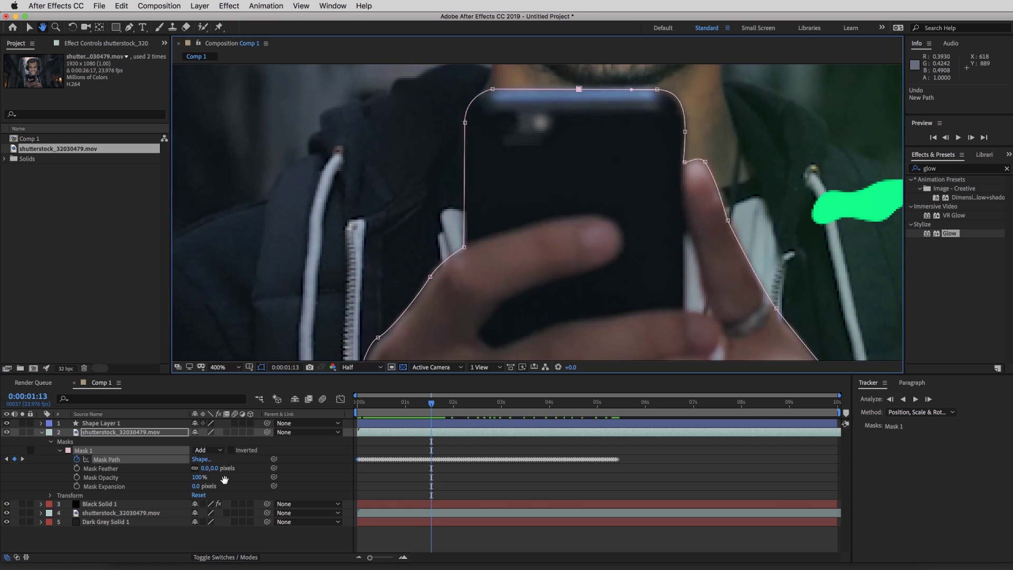
{"action": "key", "text": "v"}
{"action": "left_click", "coordinate": [206, 467]}
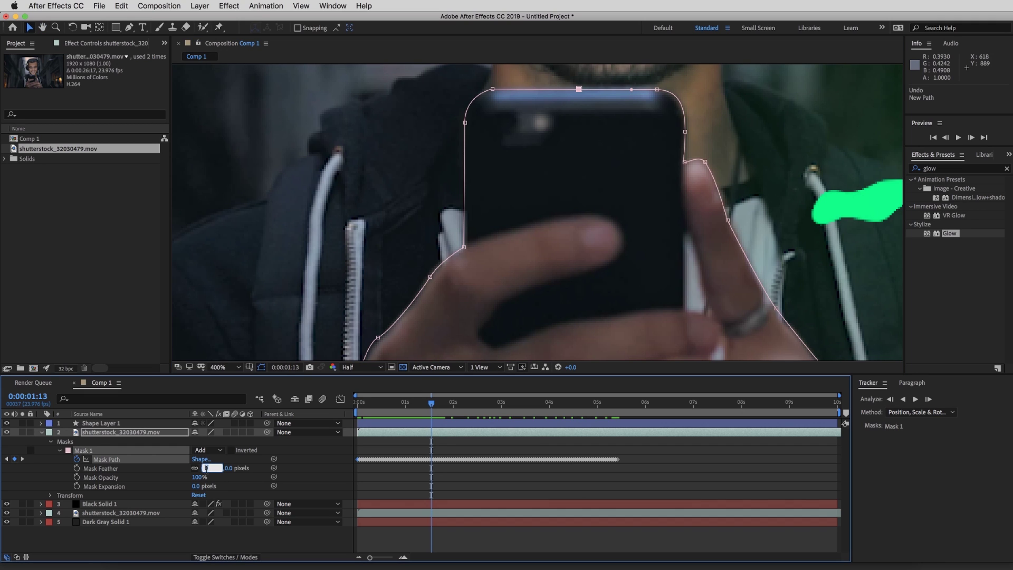
{"action": "left_click", "coordinate": [259, 469]}
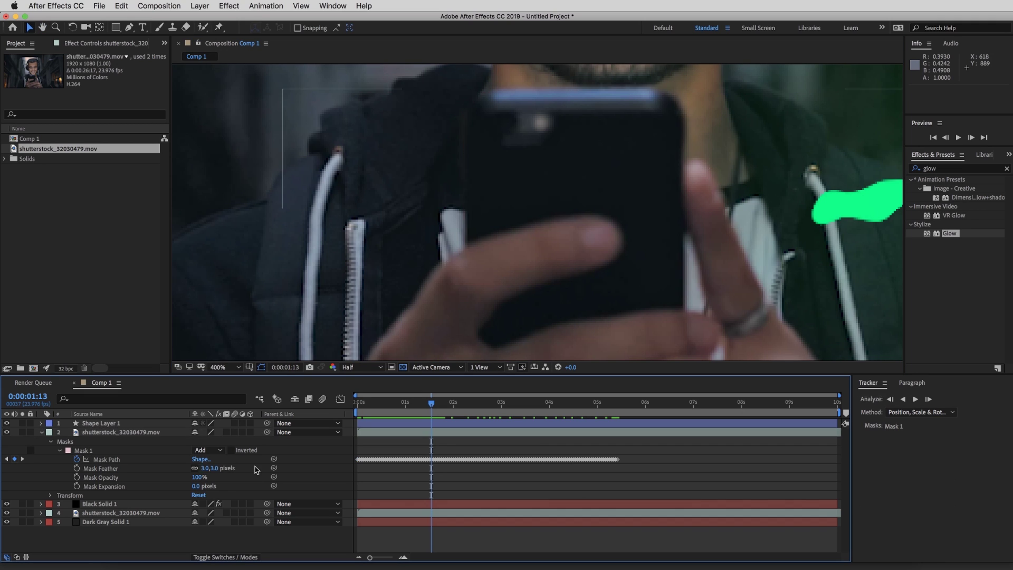
{"action": "left_click", "coordinate": [119, 452]}
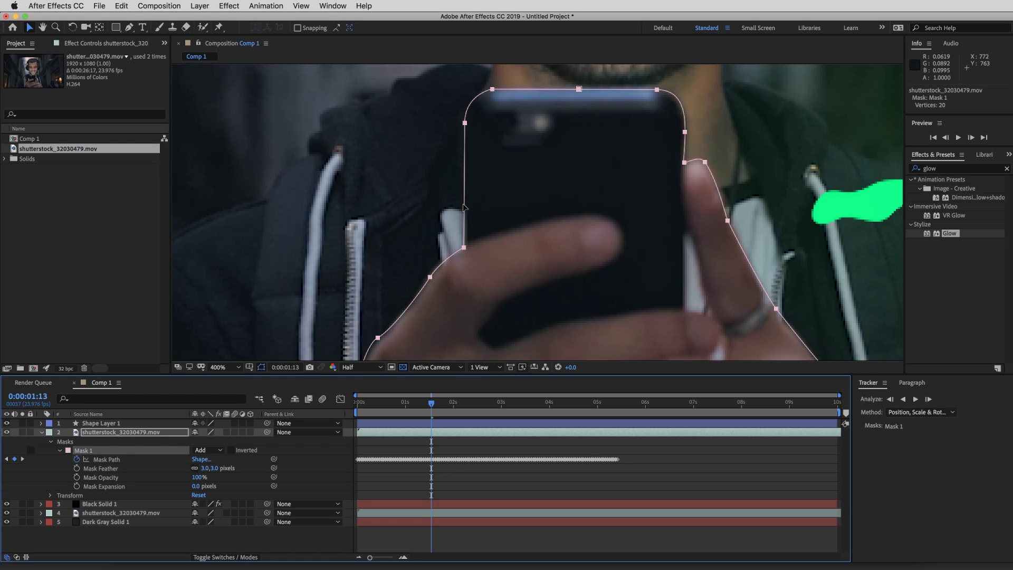
{"action": "key", "text": "period"}
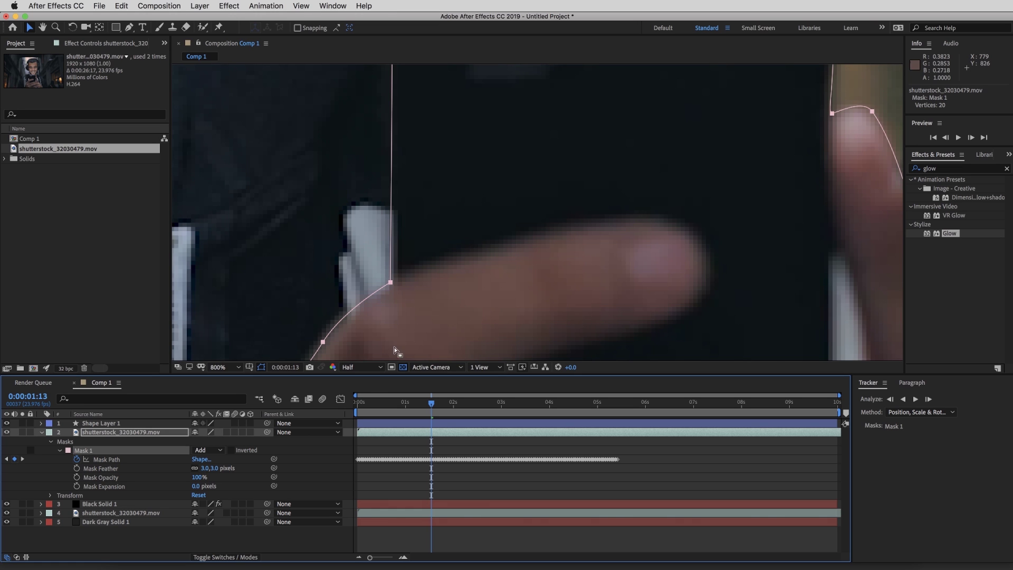
{"action": "left_click_drag", "start_coordinate": [426, 407], "coordinate": [406, 408]}
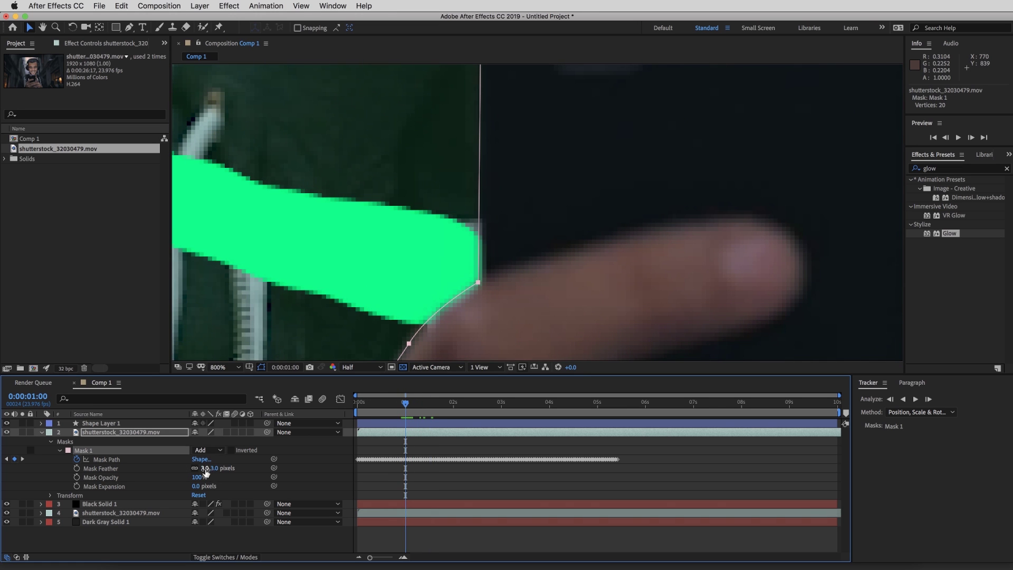
{"action": "mouse_move", "coordinate": [205, 472]}
{"action": "left_mouse_down"}
{"action": "mouse_move", "coordinate": [265, 472]}
{"action": "mouse_move", "coordinate": [208, 471]}
{"action": "left_mouse_up"}
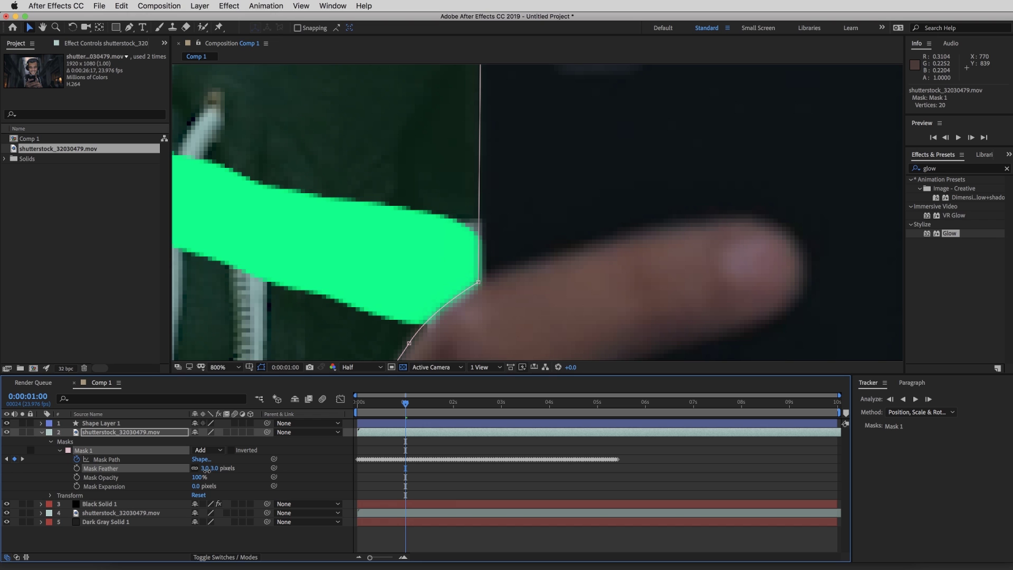
Step: Fit the frame in the viewer and preview the feathered animation from the start
{"action": "left_click", "coordinate": [223, 367]}
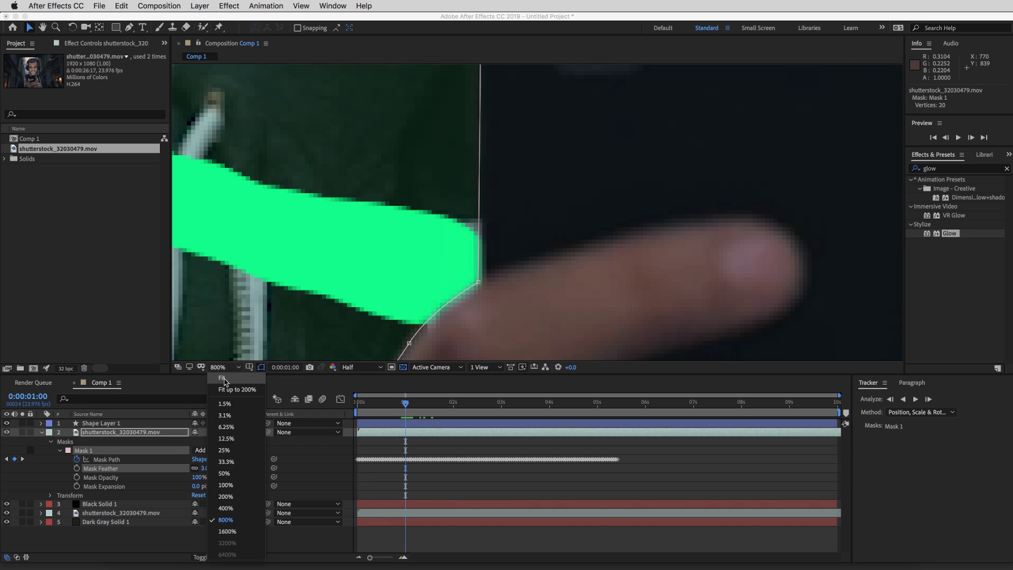
{"action": "left_click", "coordinate": [226, 381]}
{"action": "left_click", "coordinate": [401, 432]}
{"action": "key", "text": "space"}
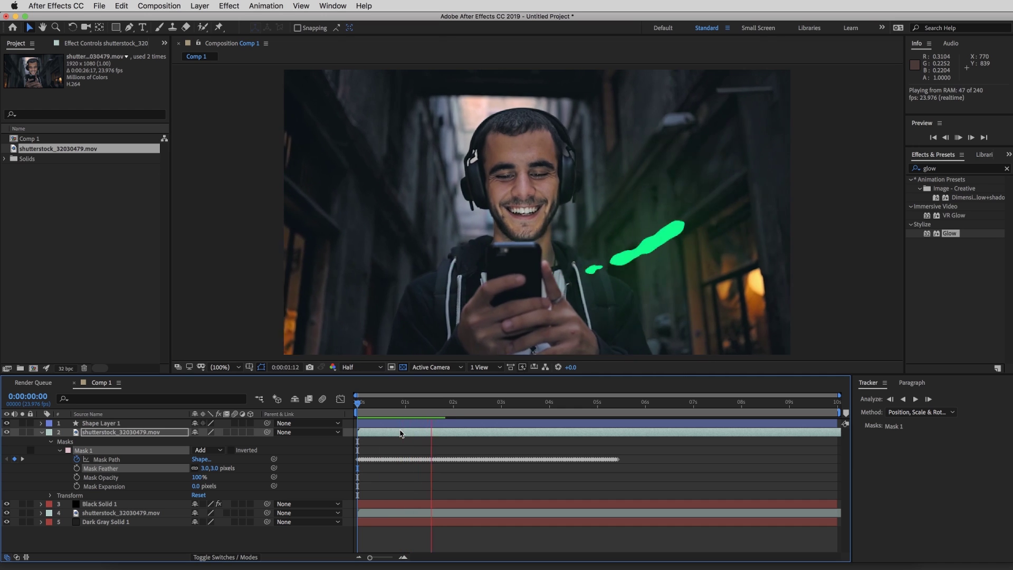
{"action": "key", "text": "space"}
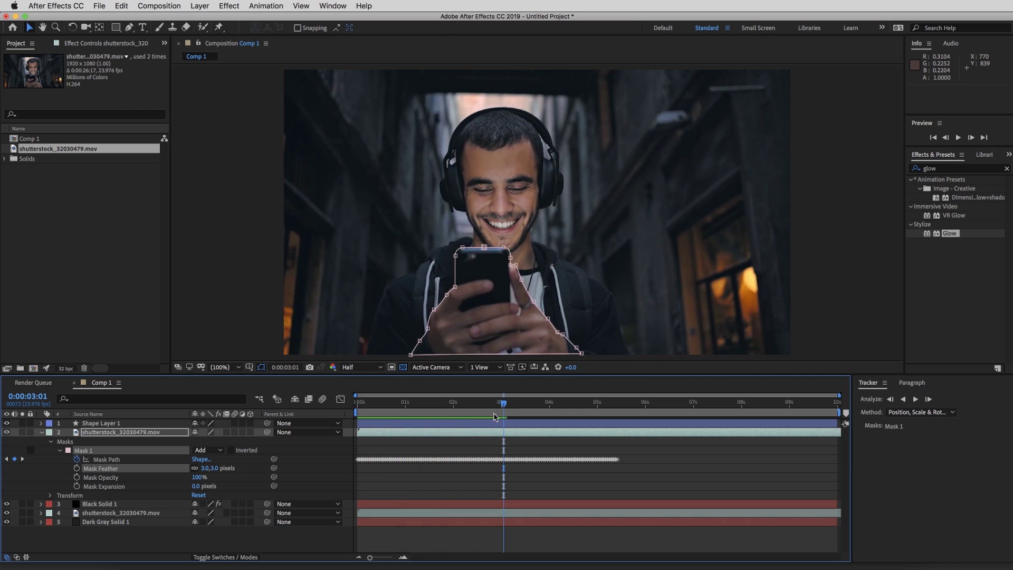
{"action": "key", "text": "space"}
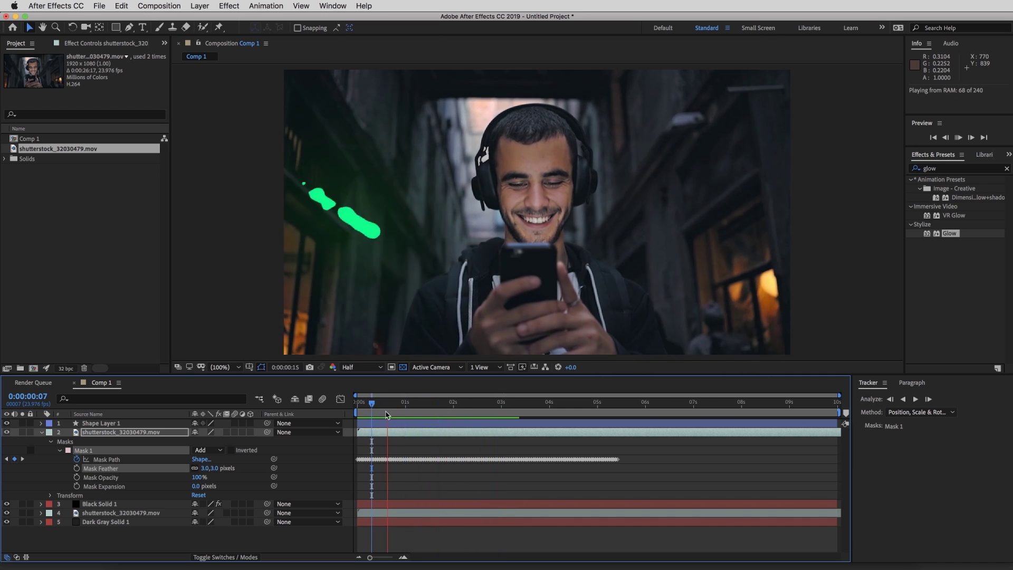
{"action": "key", "text": "space"}
{"action": "key", "text": "Home"}
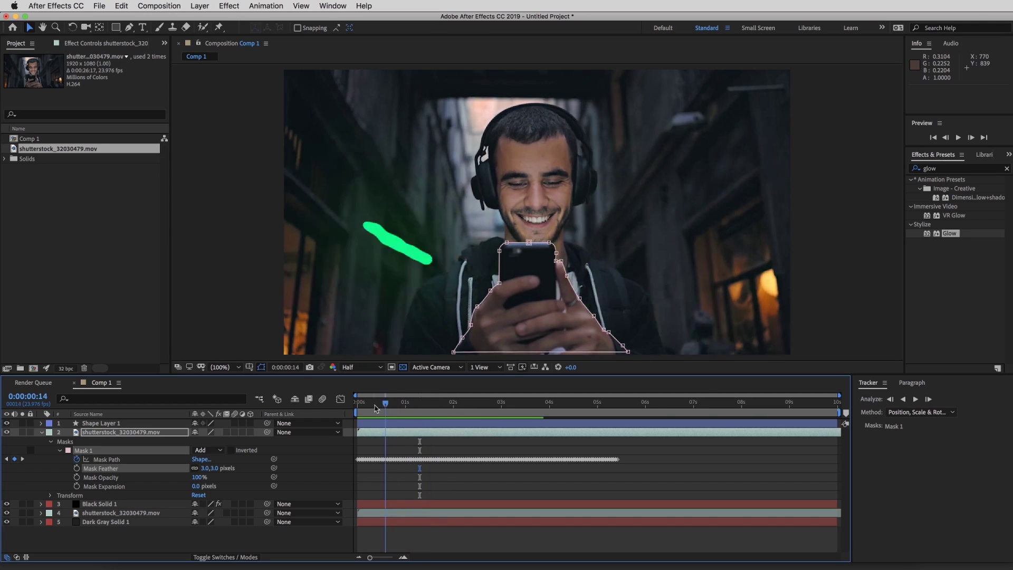
{"action": "left_click", "coordinate": [1006, 169]}
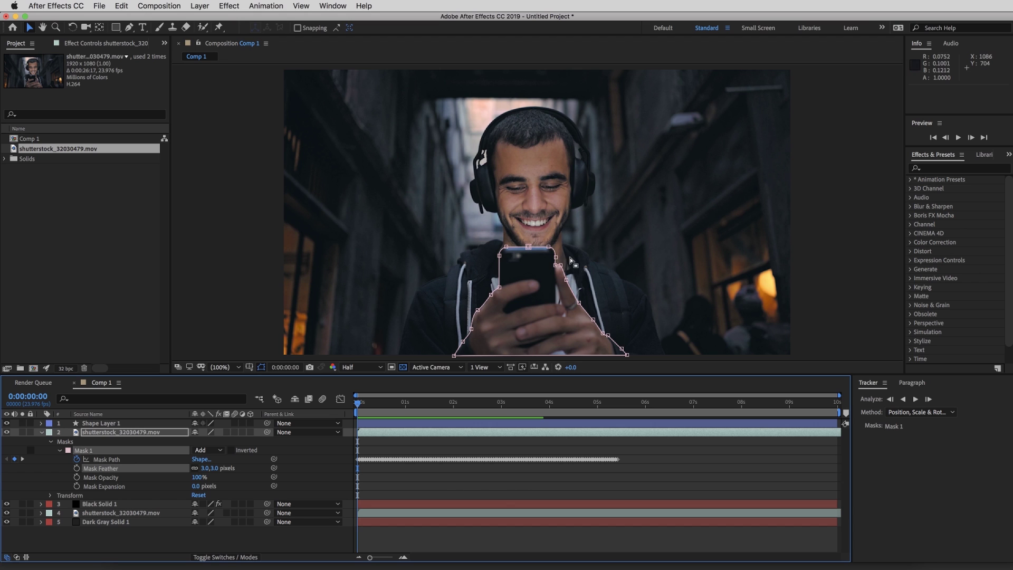
Step: Search 'came' in Effects & Presets and apply Camera Lens Blur to Black Solid 1
{"action": "left_click", "coordinate": [956, 168]}
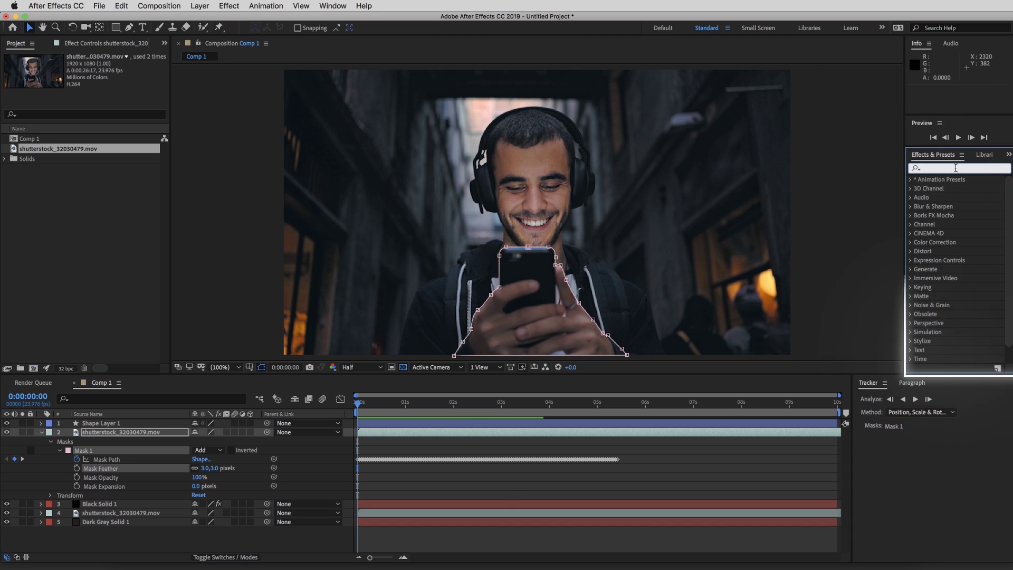
{"action": "type", "text": "camera"}
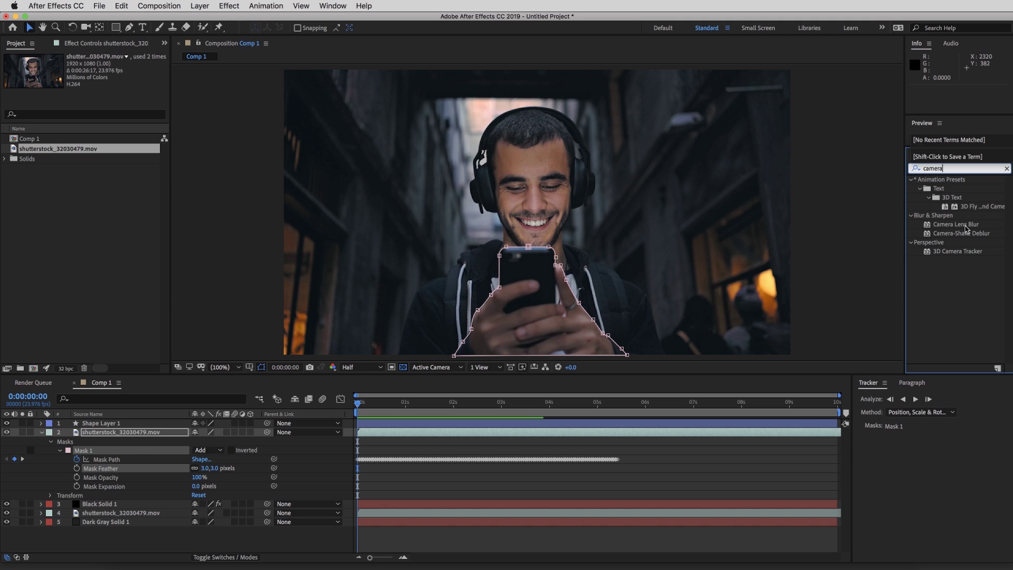
{"action": "left_click_drag", "start_coordinate": [966, 229], "coordinate": [145, 506]}
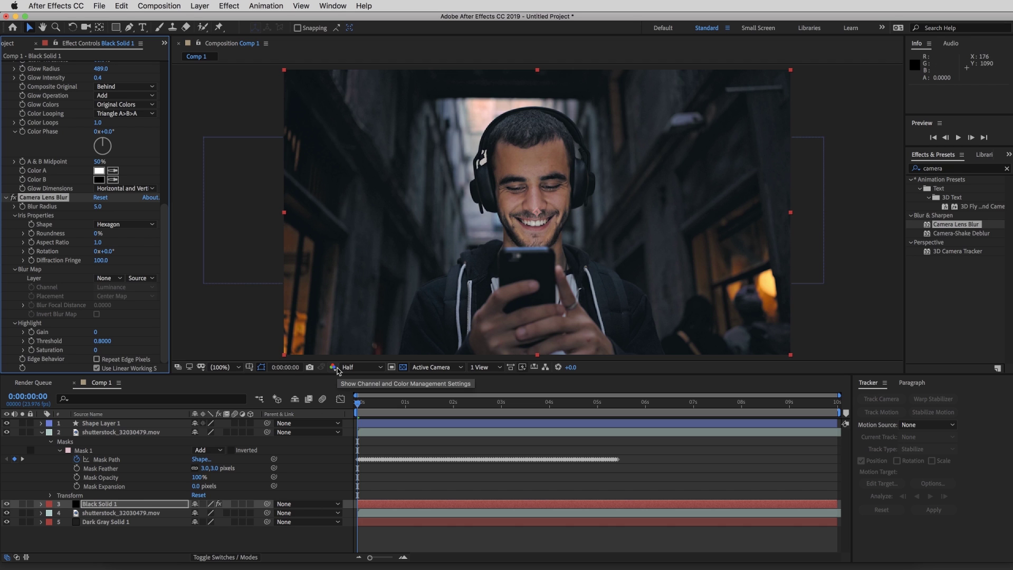
{"action": "key", "text": "space"}
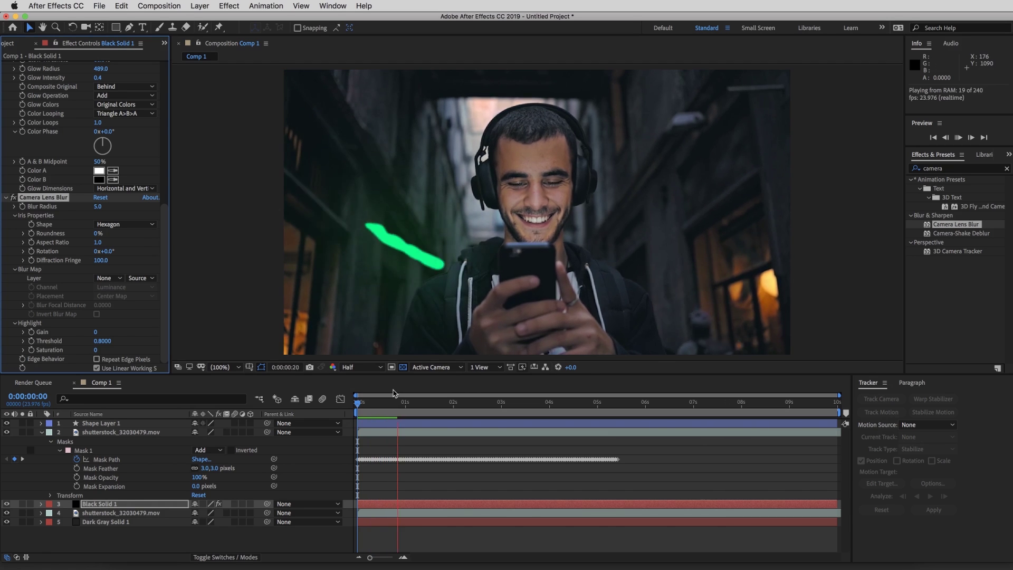
{"action": "left_click", "coordinate": [405, 400]}
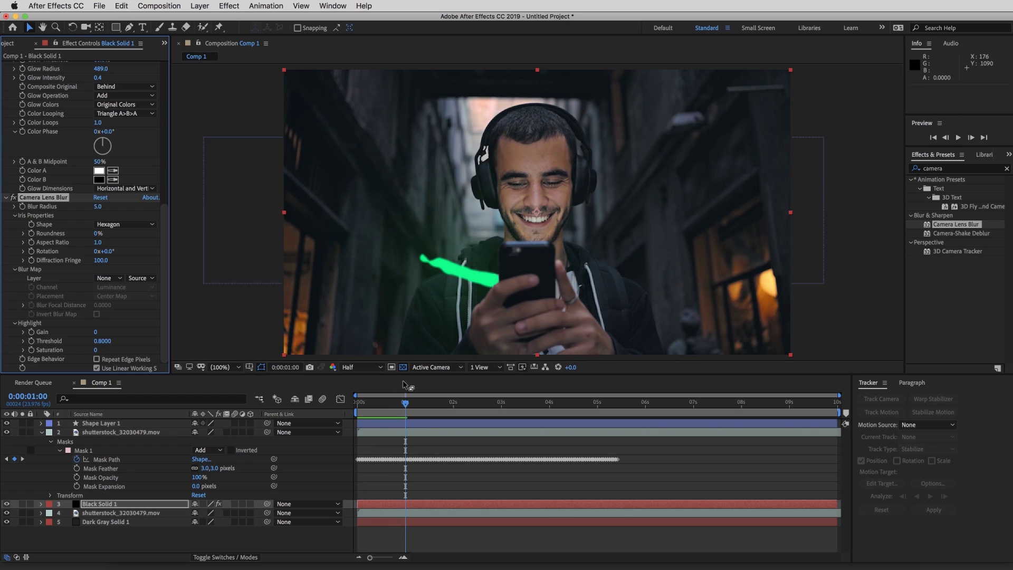
Step: Set the Camera Lens Blur radius to 2 and preview the softened blob
{"action": "left_click", "coordinate": [99, 207]}
{"action": "key", "text": "Return"}
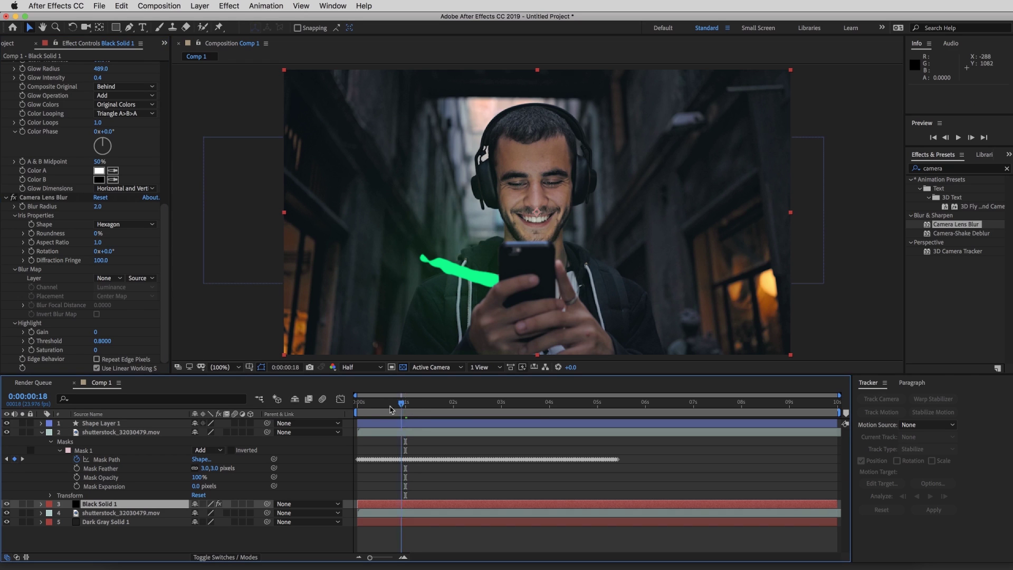
{"action": "key", "text": "space"}
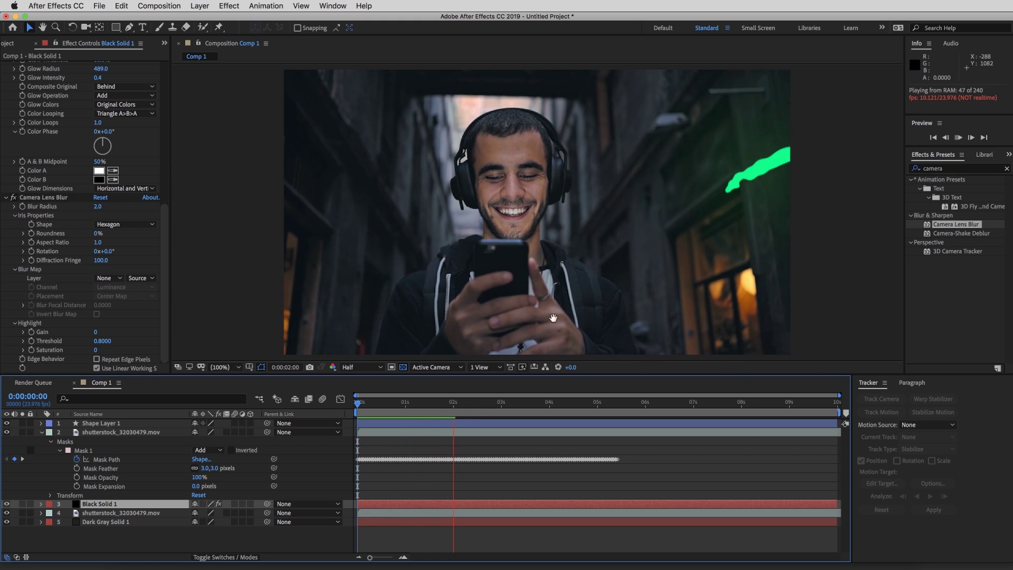
{"action": "key", "text": "space"}
{"action": "left_click", "coordinate": [417, 406]}
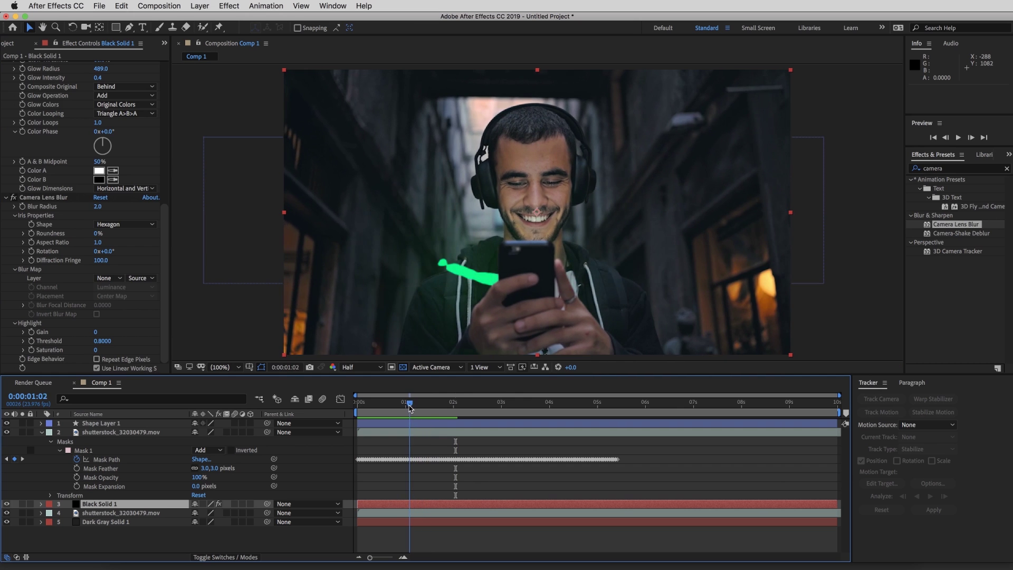